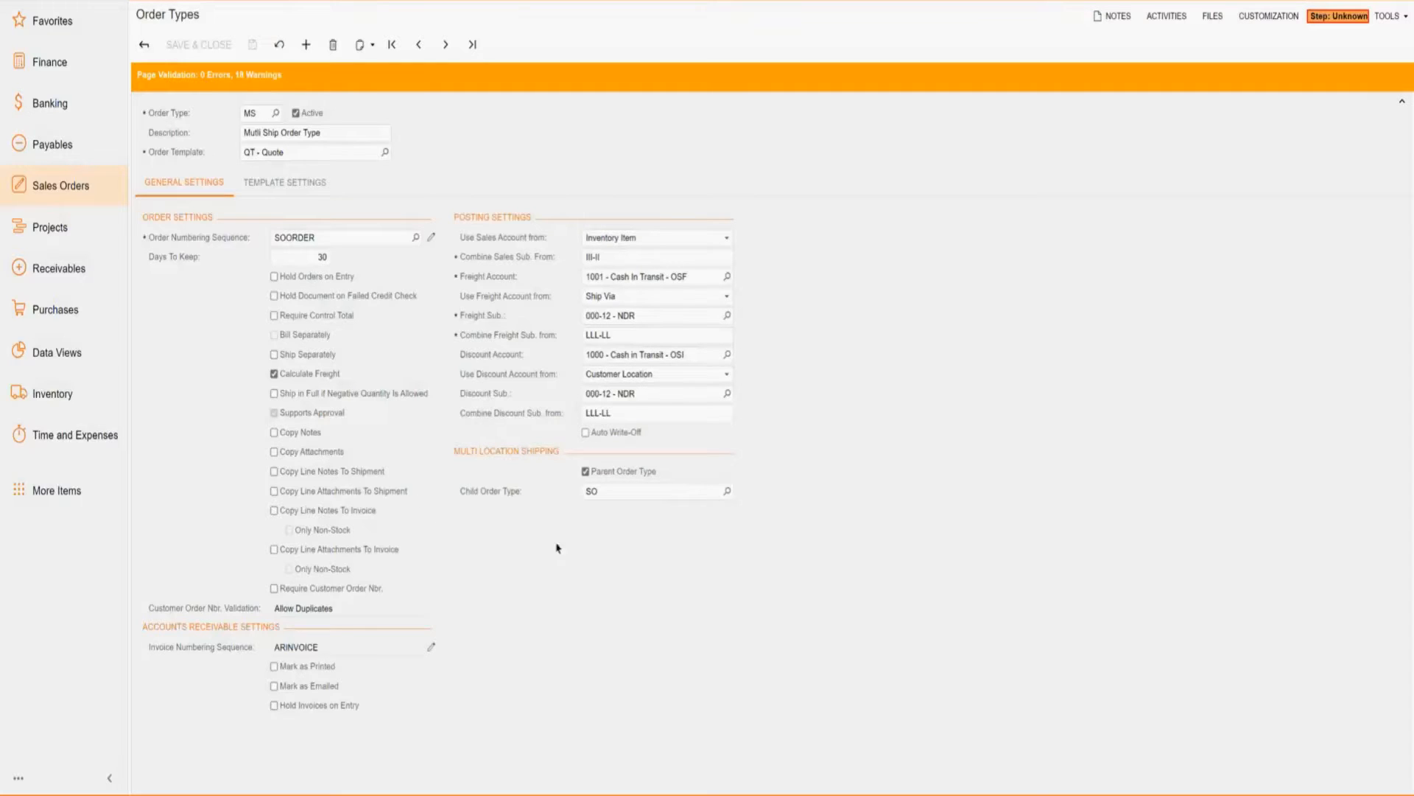
Review the selectable child order types for the MS order type without changing the selection
click(727, 492)
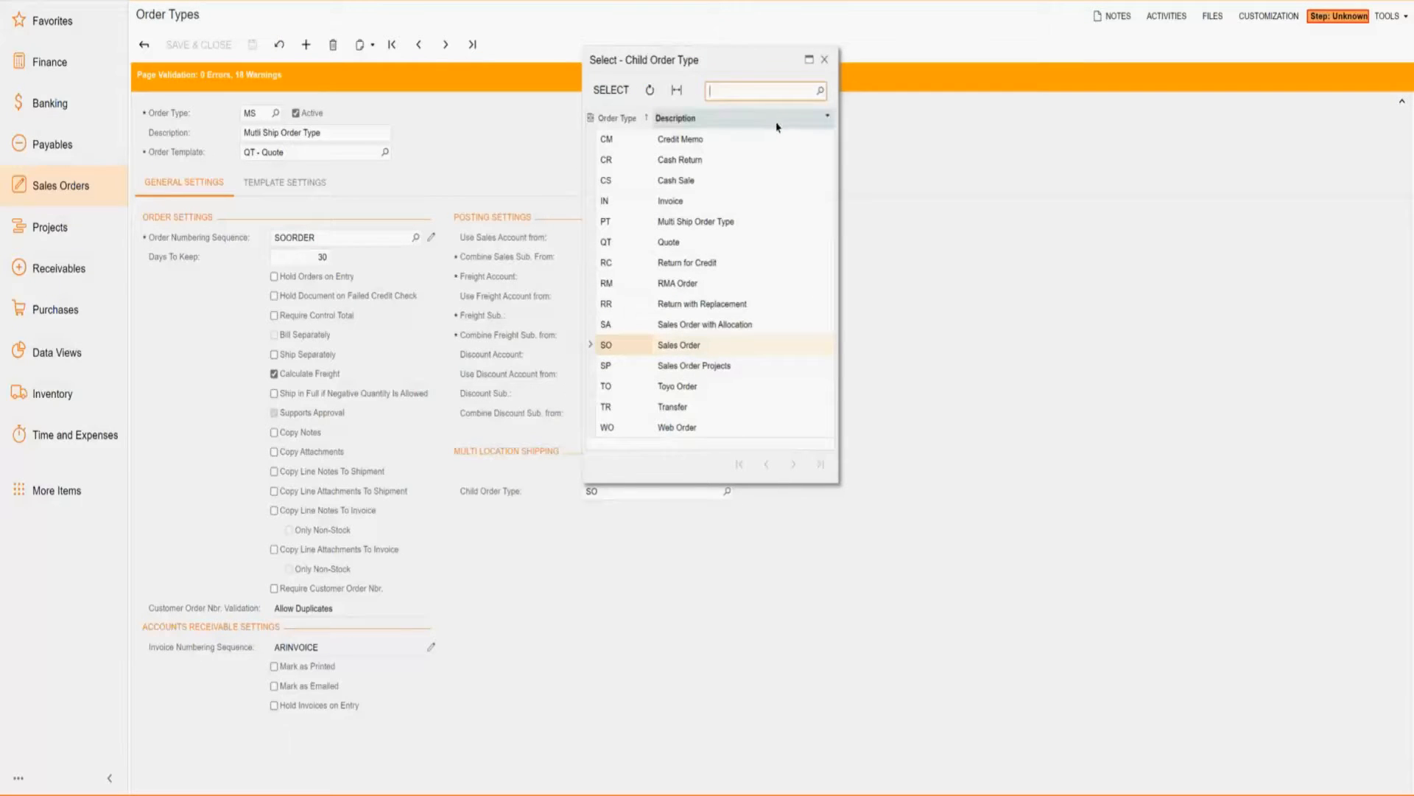
click(826, 60)
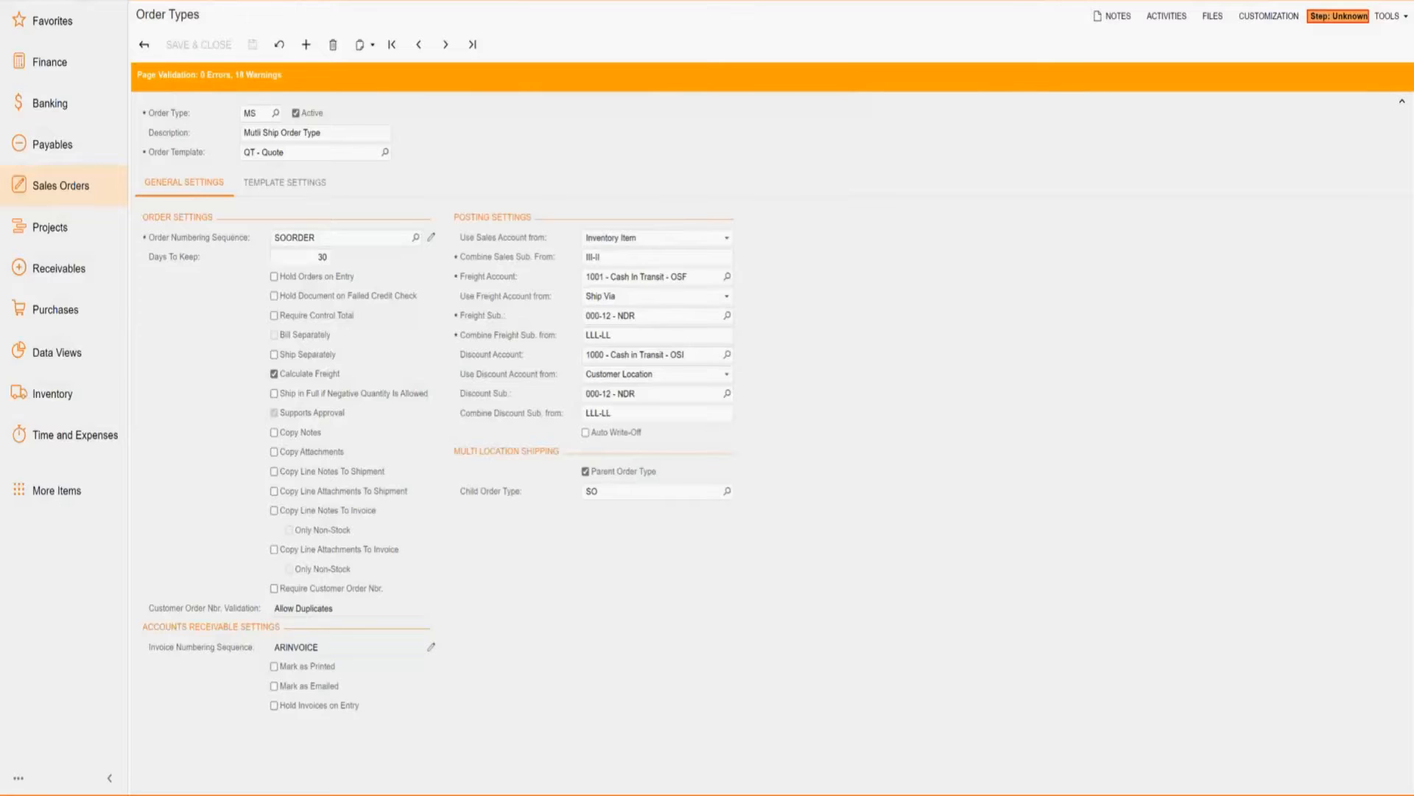
On the Sales Orders screen, set the new order's type to MS and choose #1 COCHRAN KIA OF ROBINSON TWP as the customer
click(201, 3)
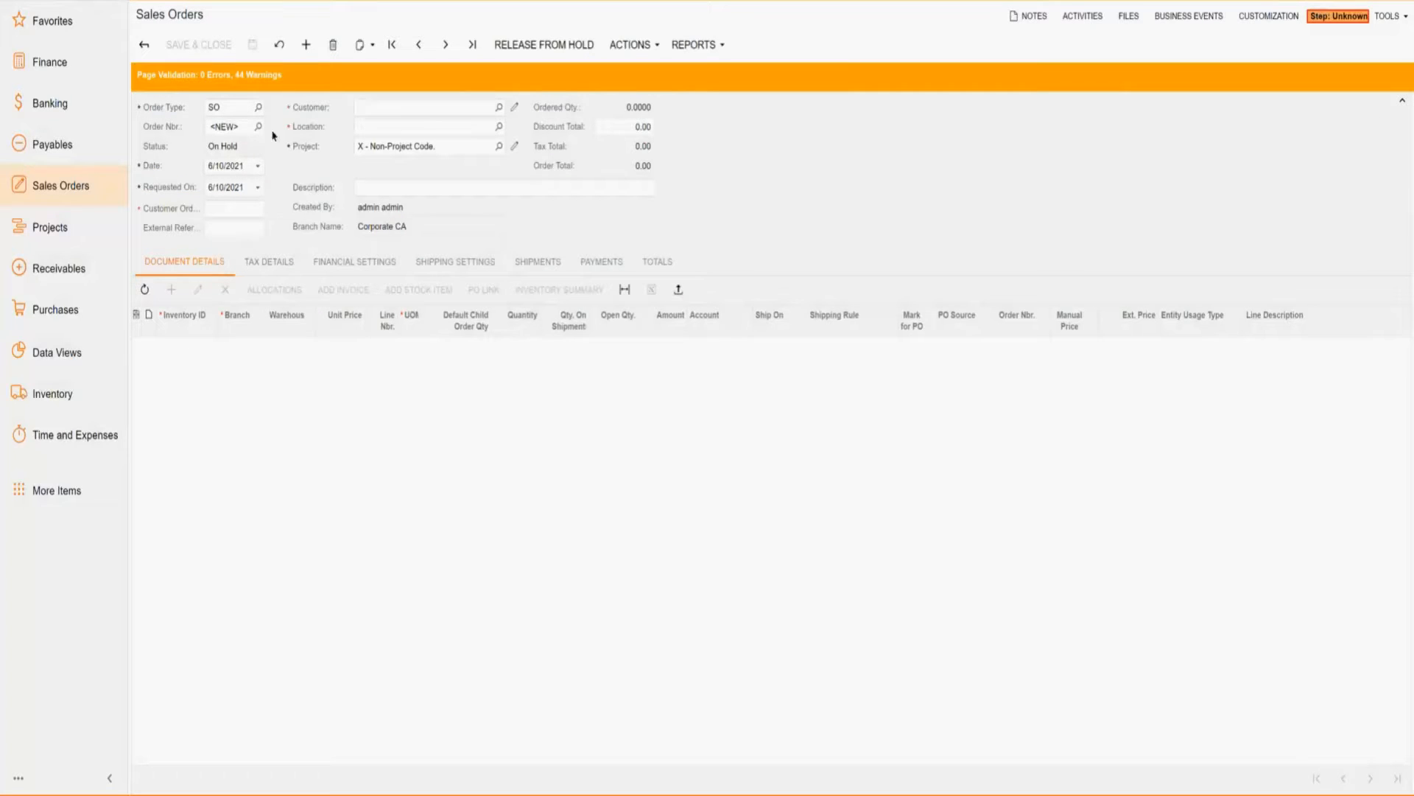
click(238, 109)
text(MS)
key(Tab)
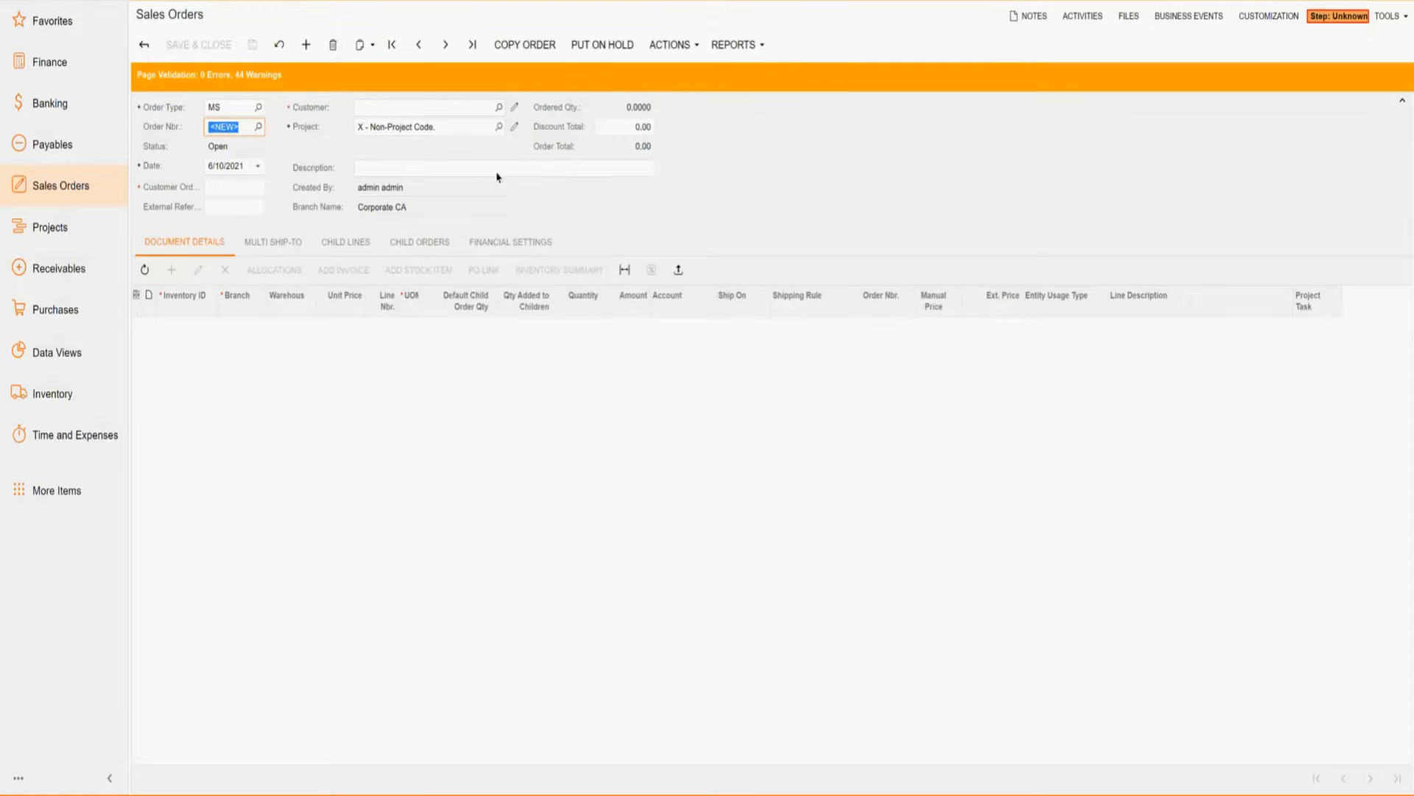
click(498, 107)
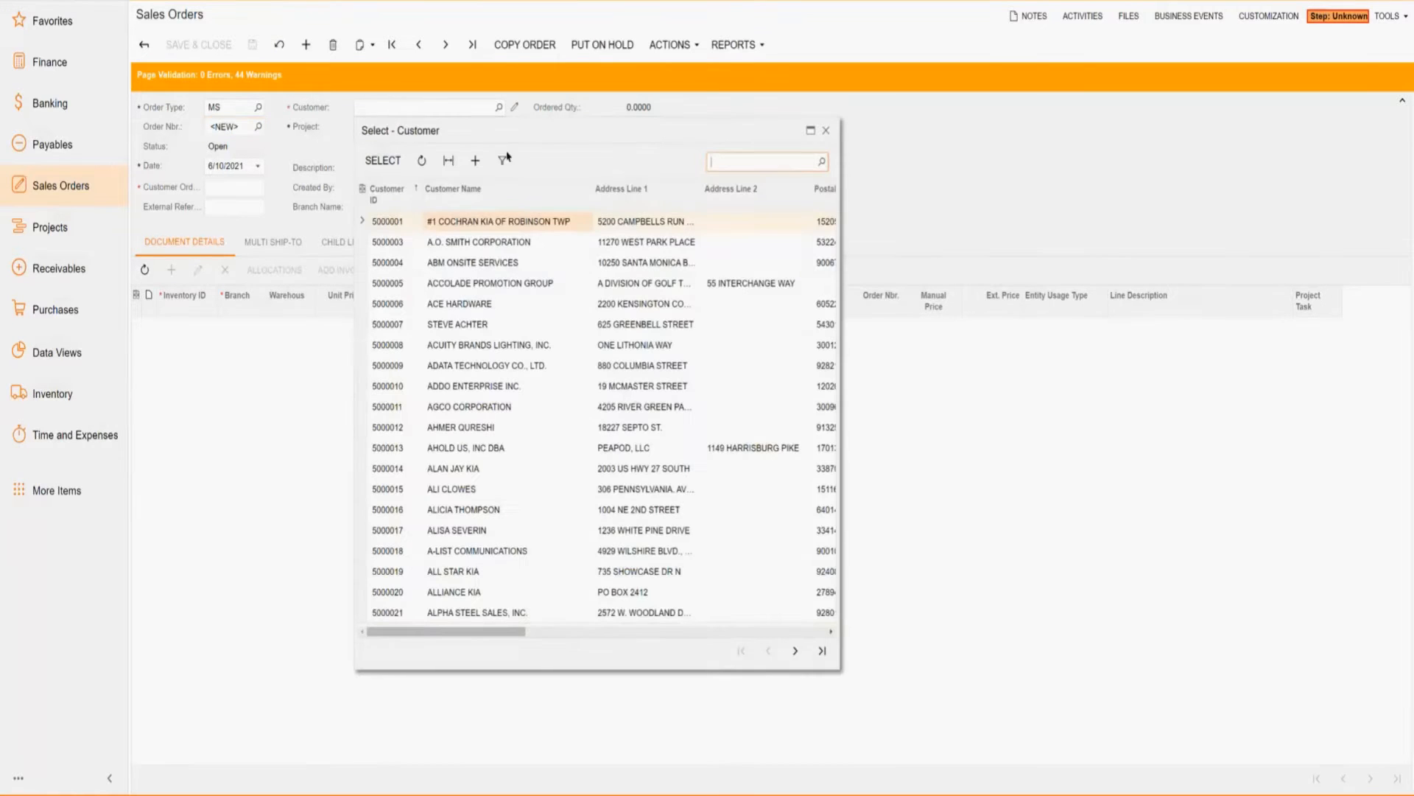
double_click(489, 221)
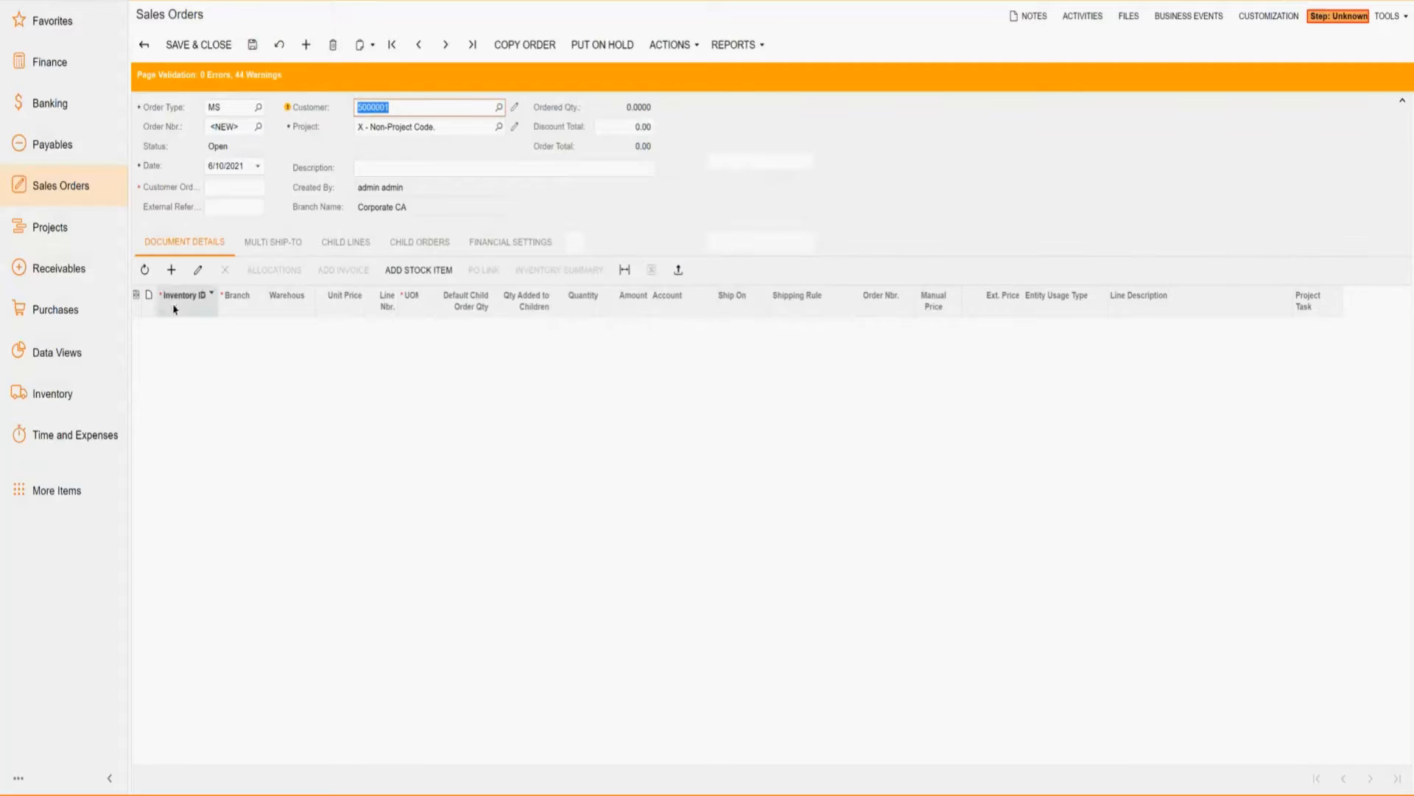
Add a line to the order for inventory item 000100001, END CAP w/HEADER, EUROPE
click(171, 270)
click(222, 327)
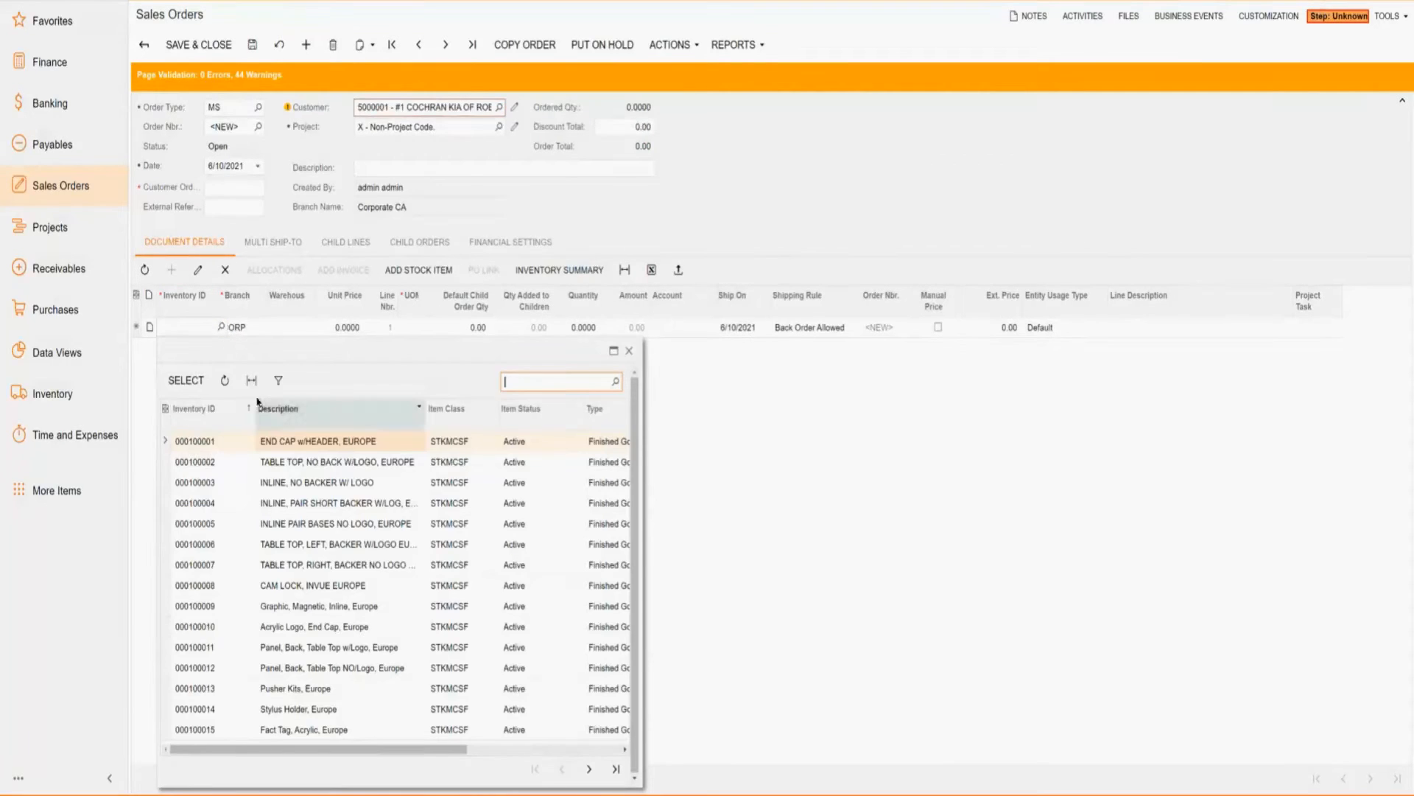
double_click(273, 439)
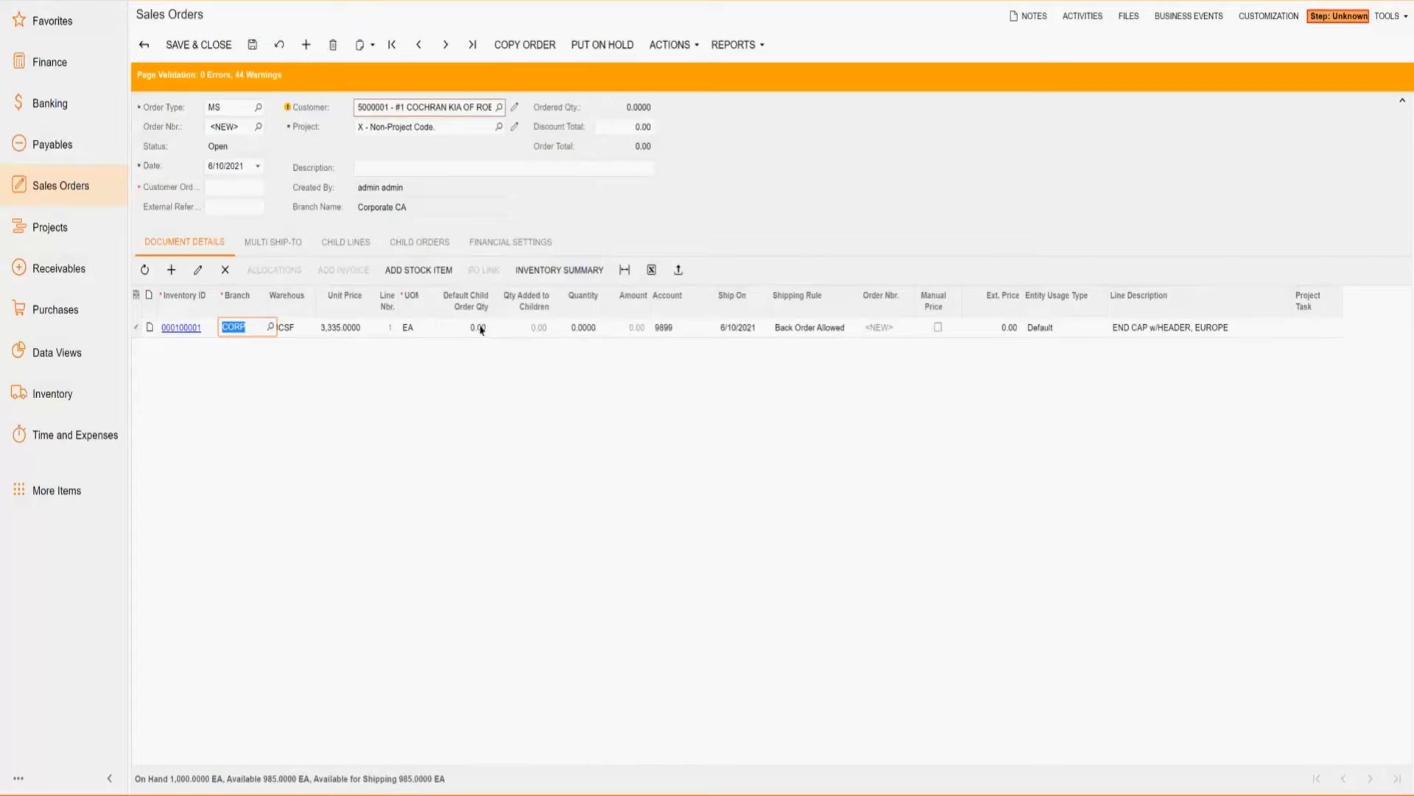
Set the line's quantity to 10 and default child order quantity to 1, and save the order
click(584, 328)
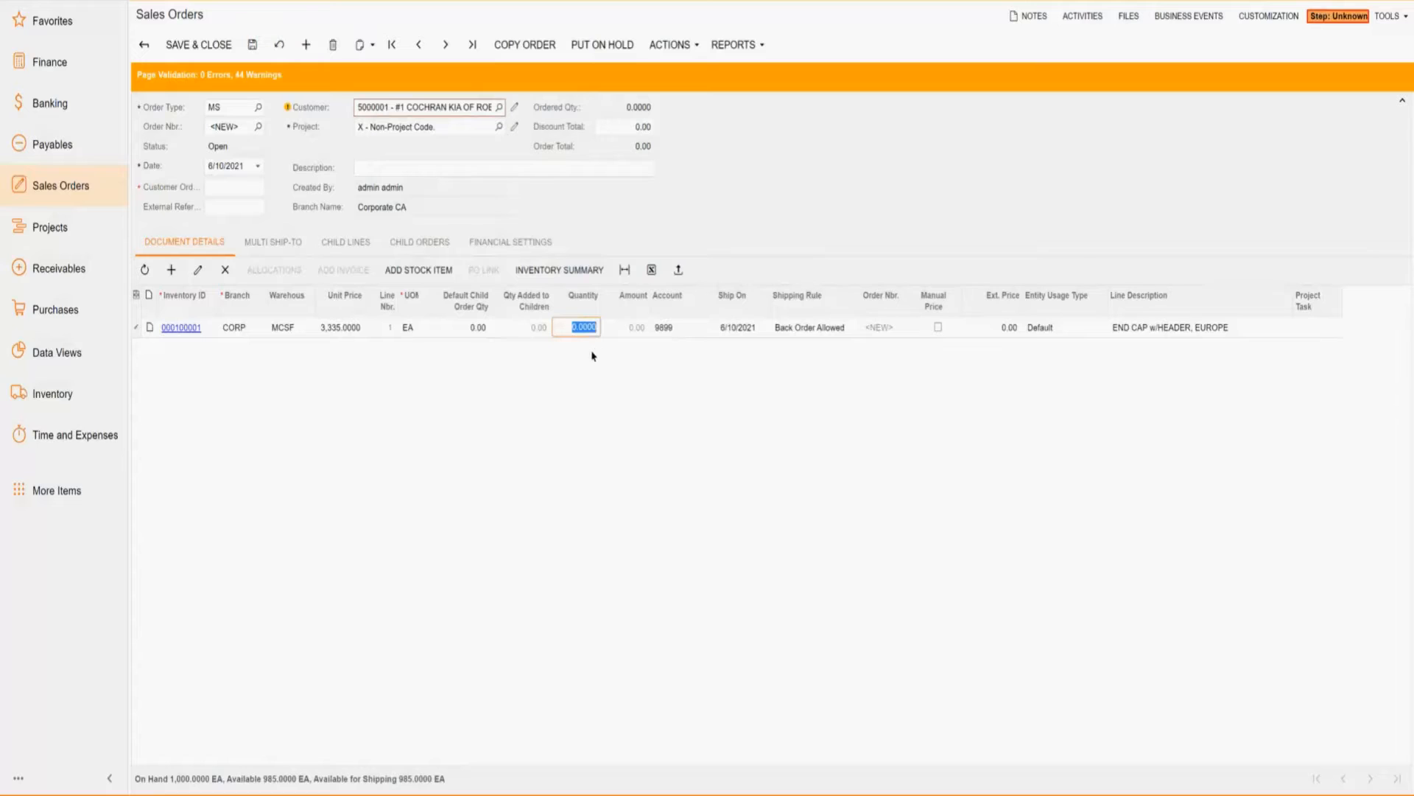
click(475, 334)
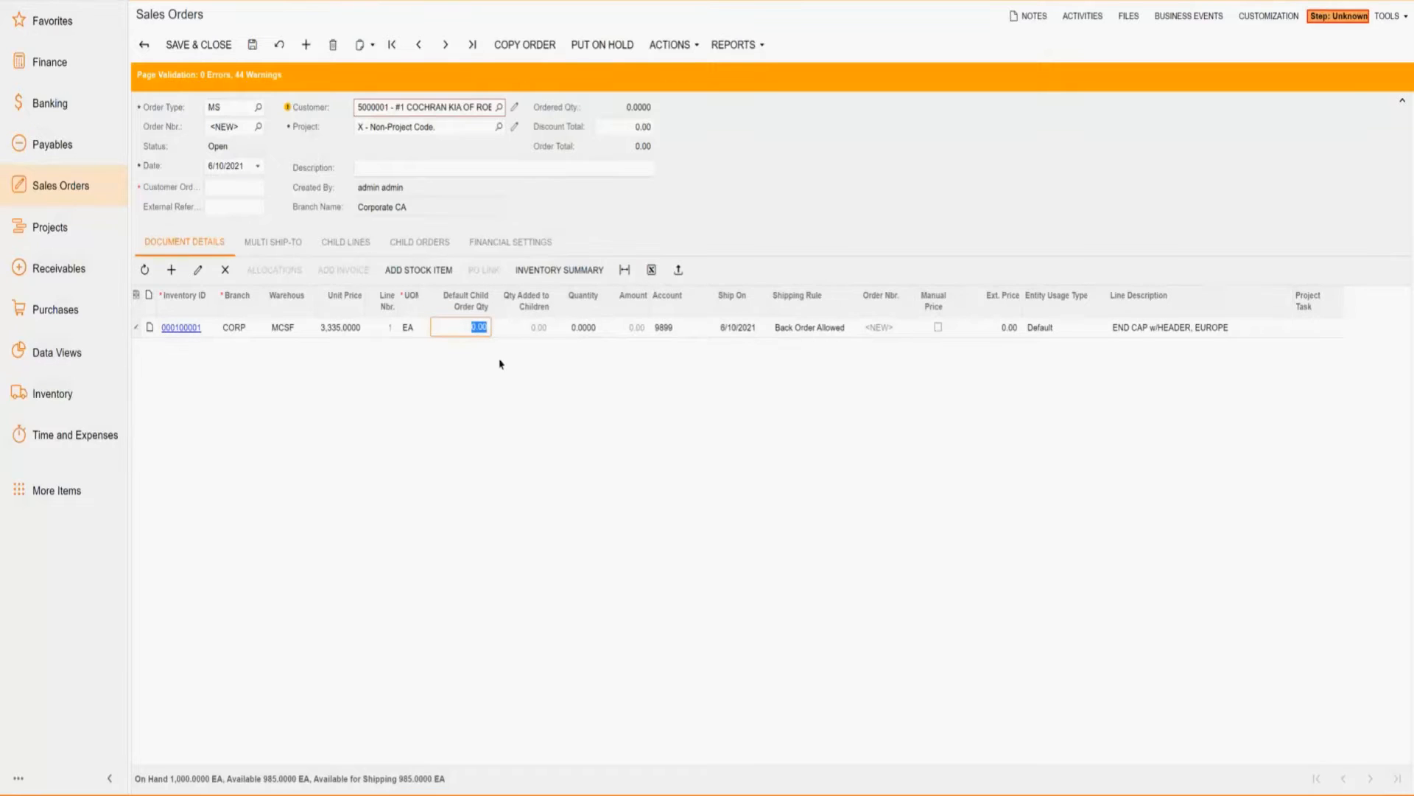
click(591, 328)
text(10)
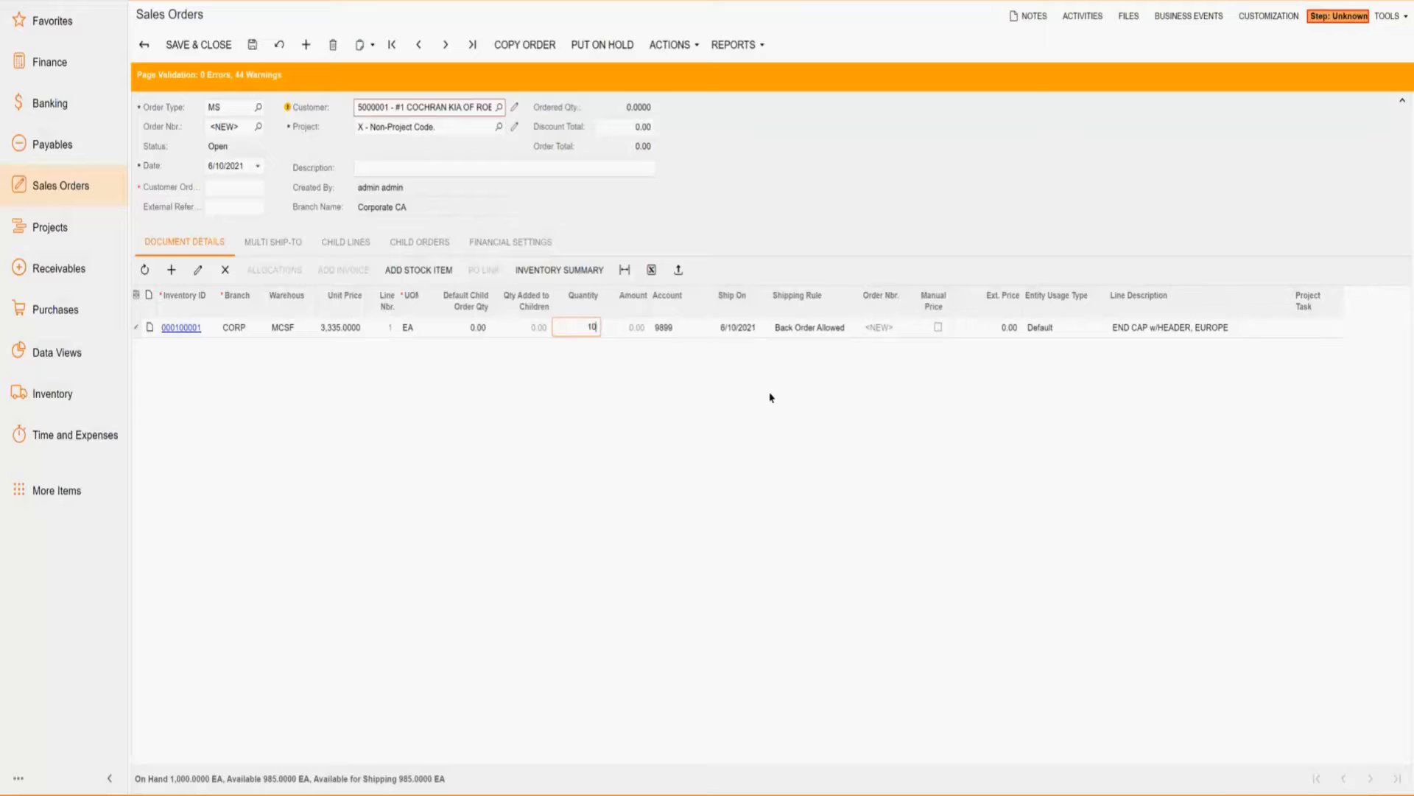
click(457, 327)
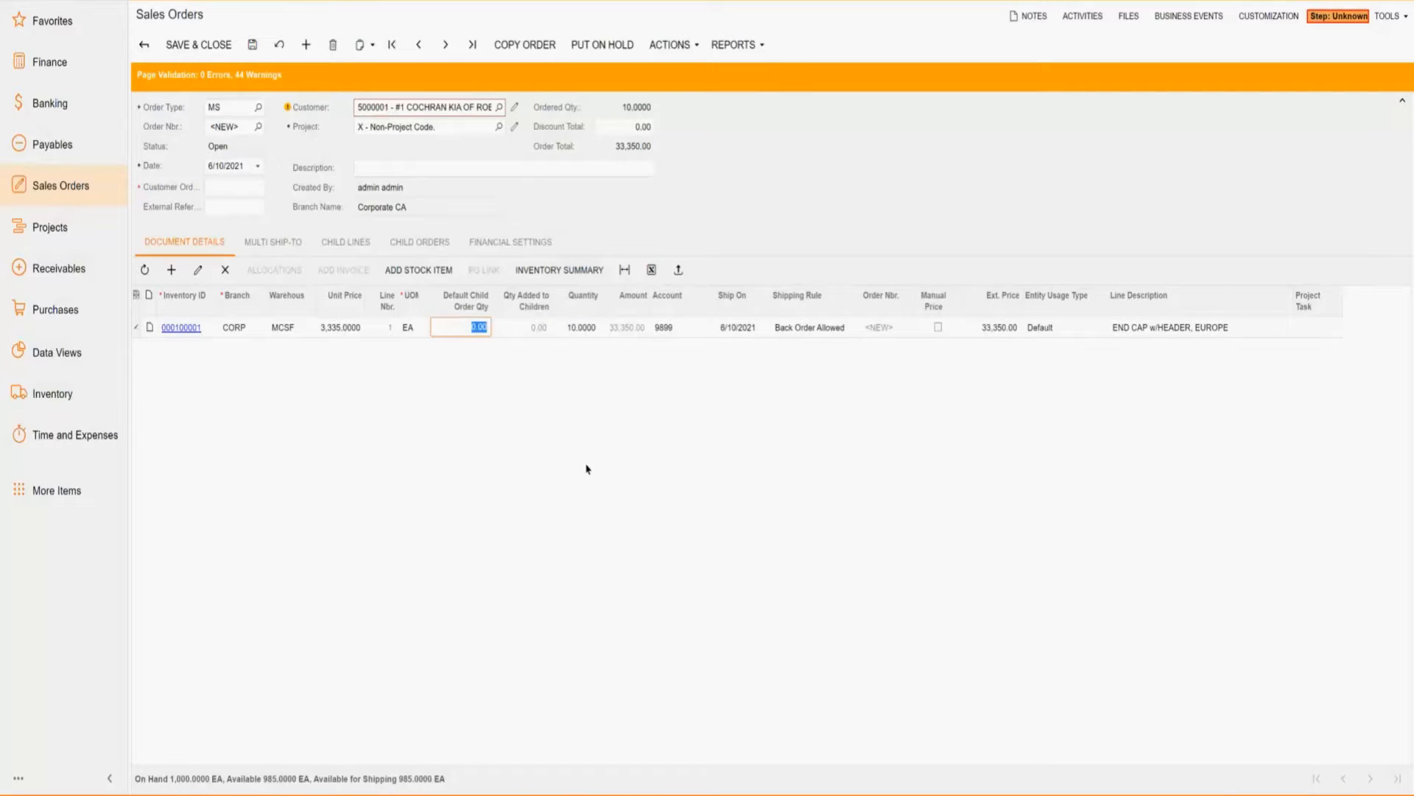
text(1)
click(246, 51)
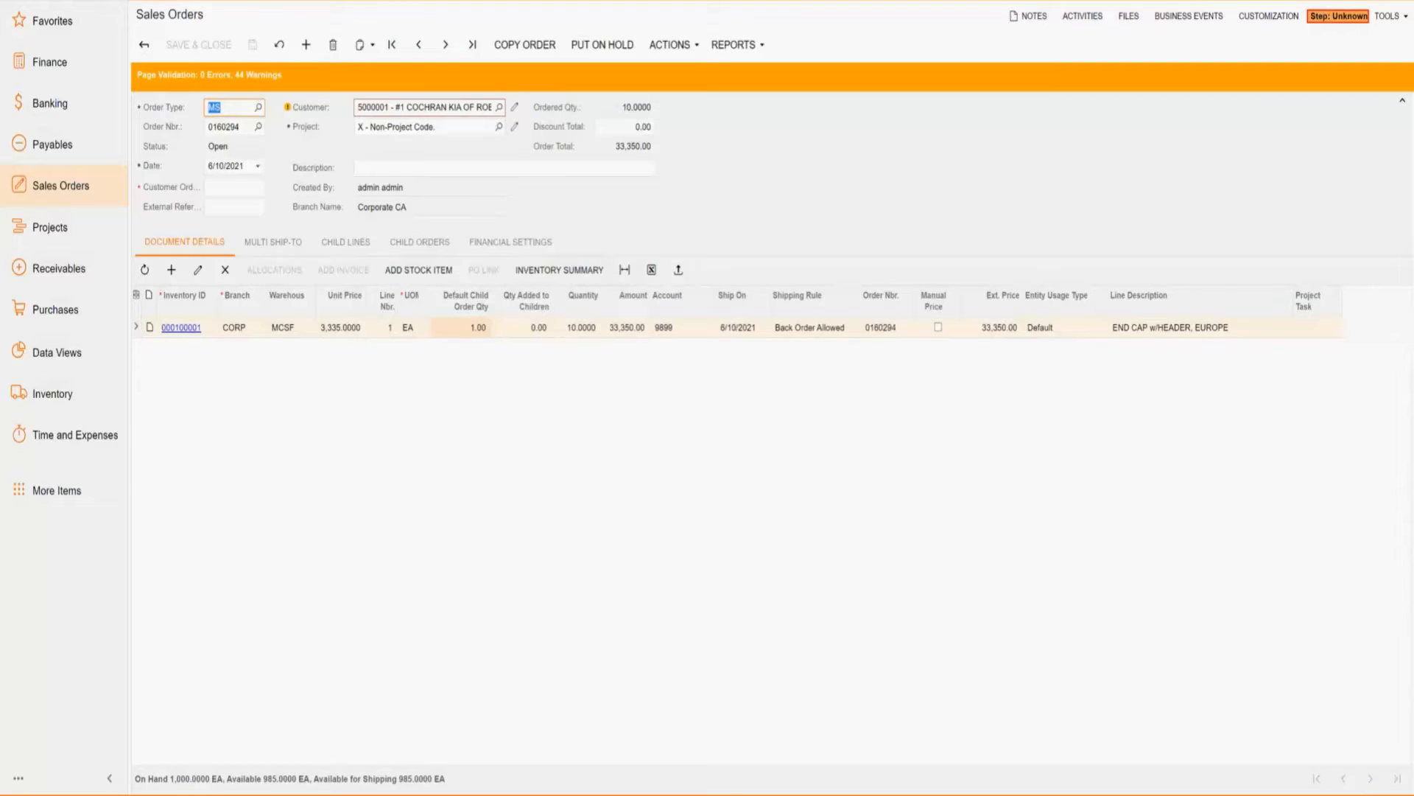
Open the order's multi ship-to list and bring up the Sales Orders 20210610 workbook in Excel
mouse_move(672, 795)
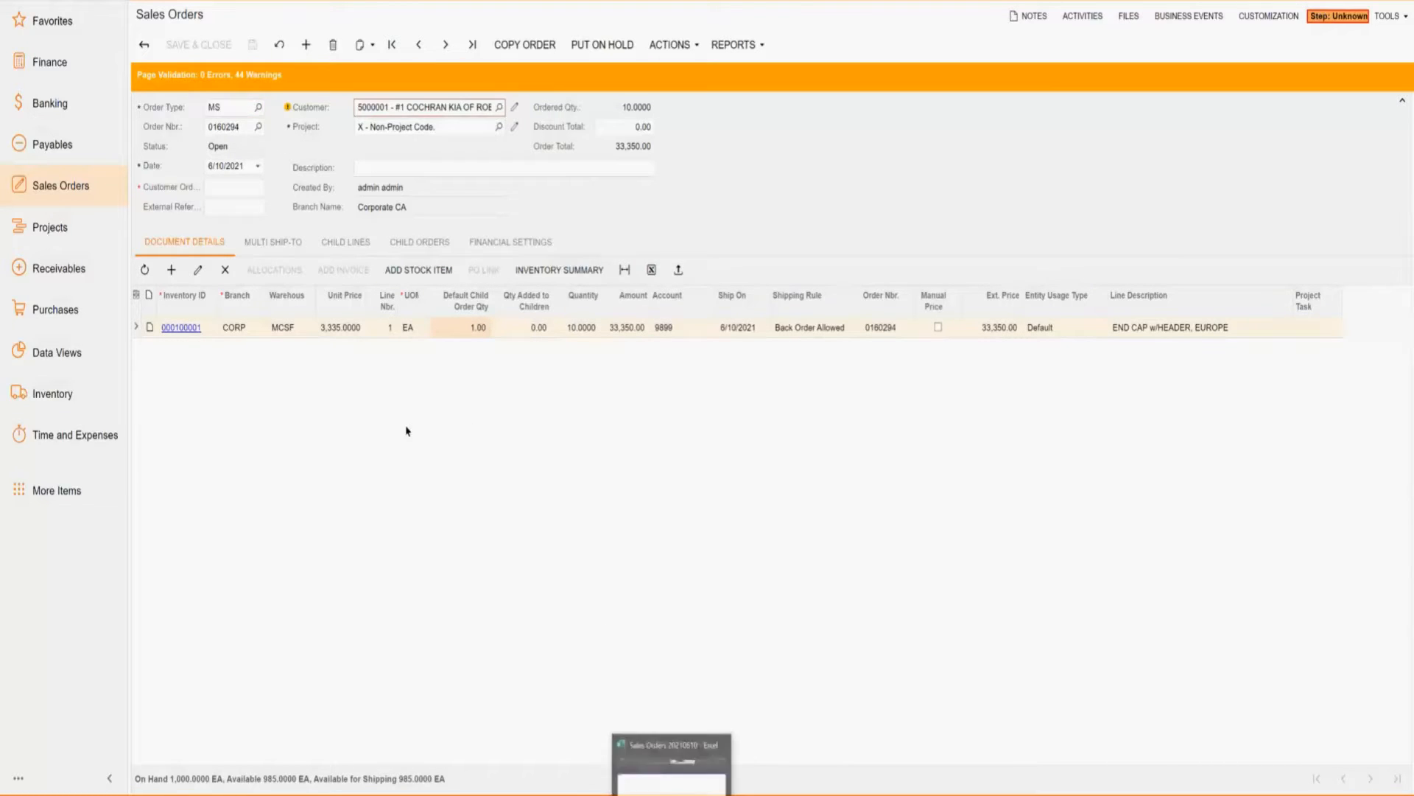
click(272, 243)
click(187, 246)
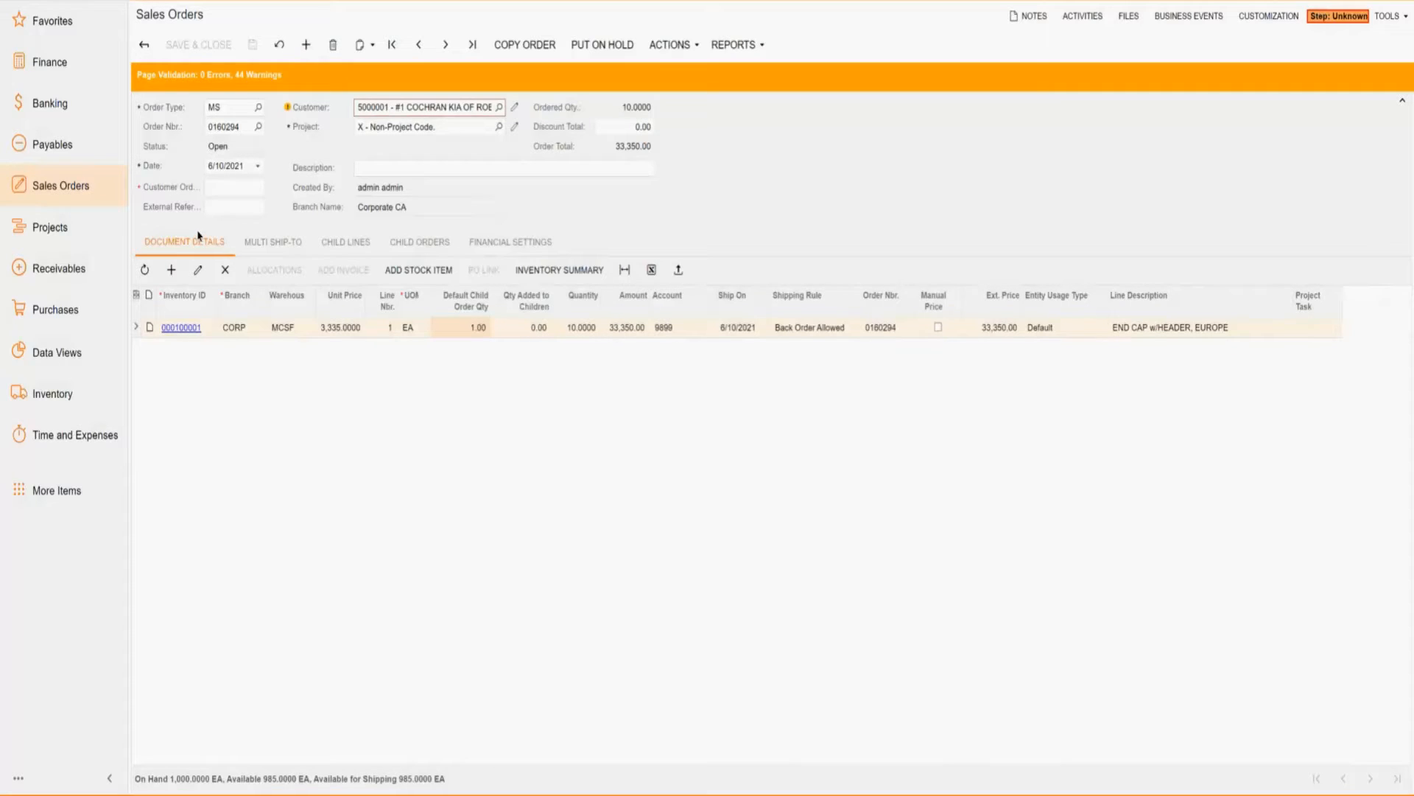
click(272, 242)
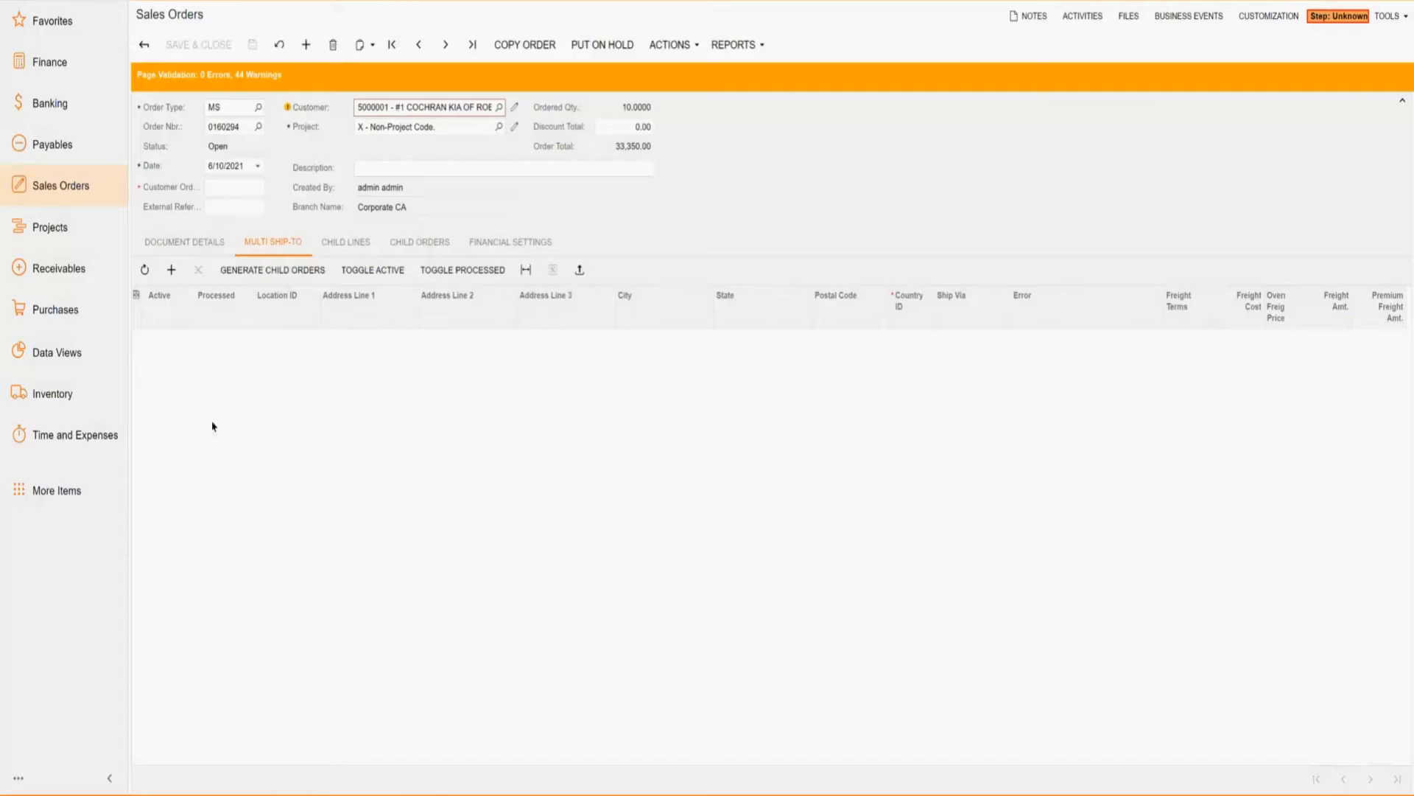
click(229, 278)
drag(1413, 118, 1027, 174)
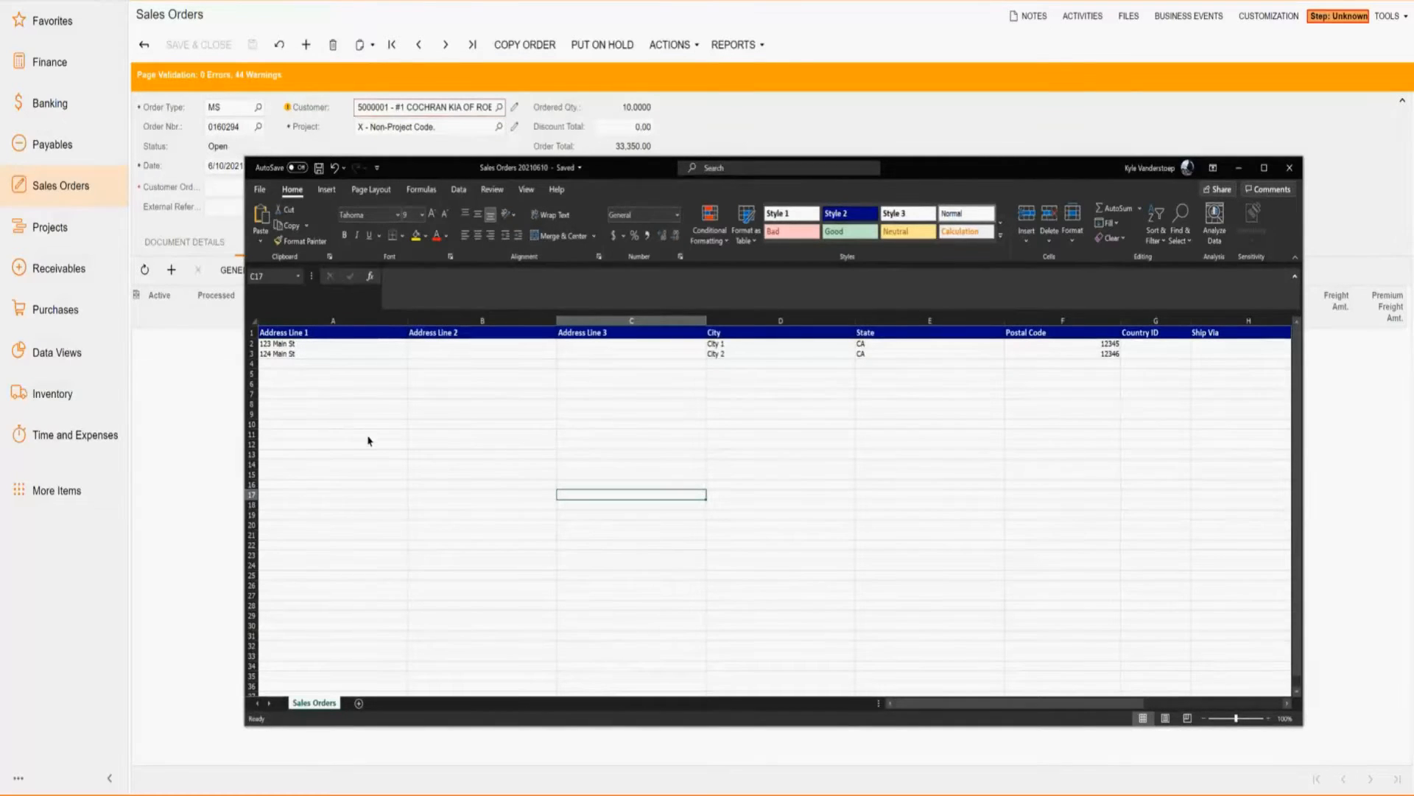
Fill the two sample address rows down through row 11 to produce ten sequential addresses
click(345, 392)
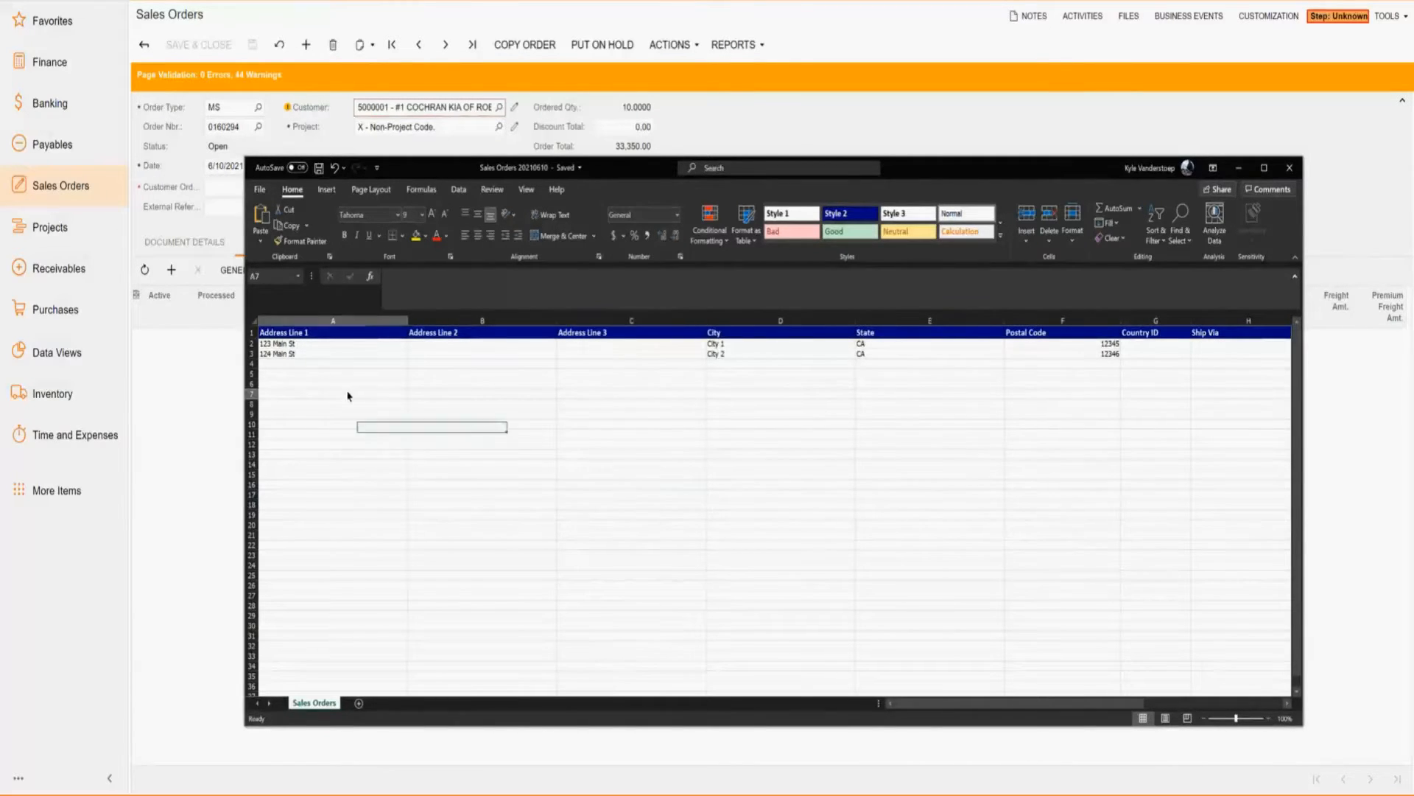
click(269, 355)
drag(270, 357, 1116, 439)
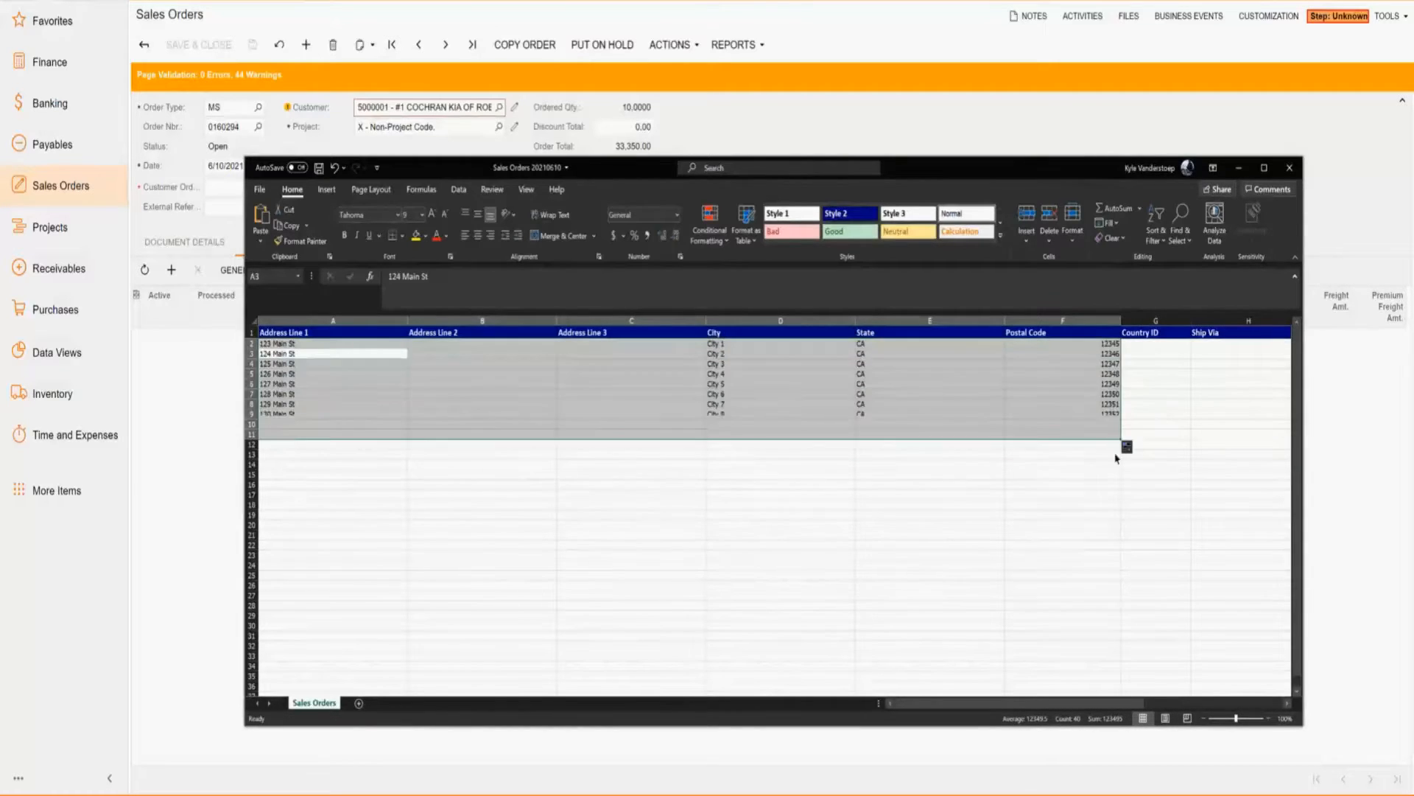
Check the filled address rows down to row 11 and save the workbook
click(378, 404)
click(294, 344)
key(Down)
key(Down)
key(Down)
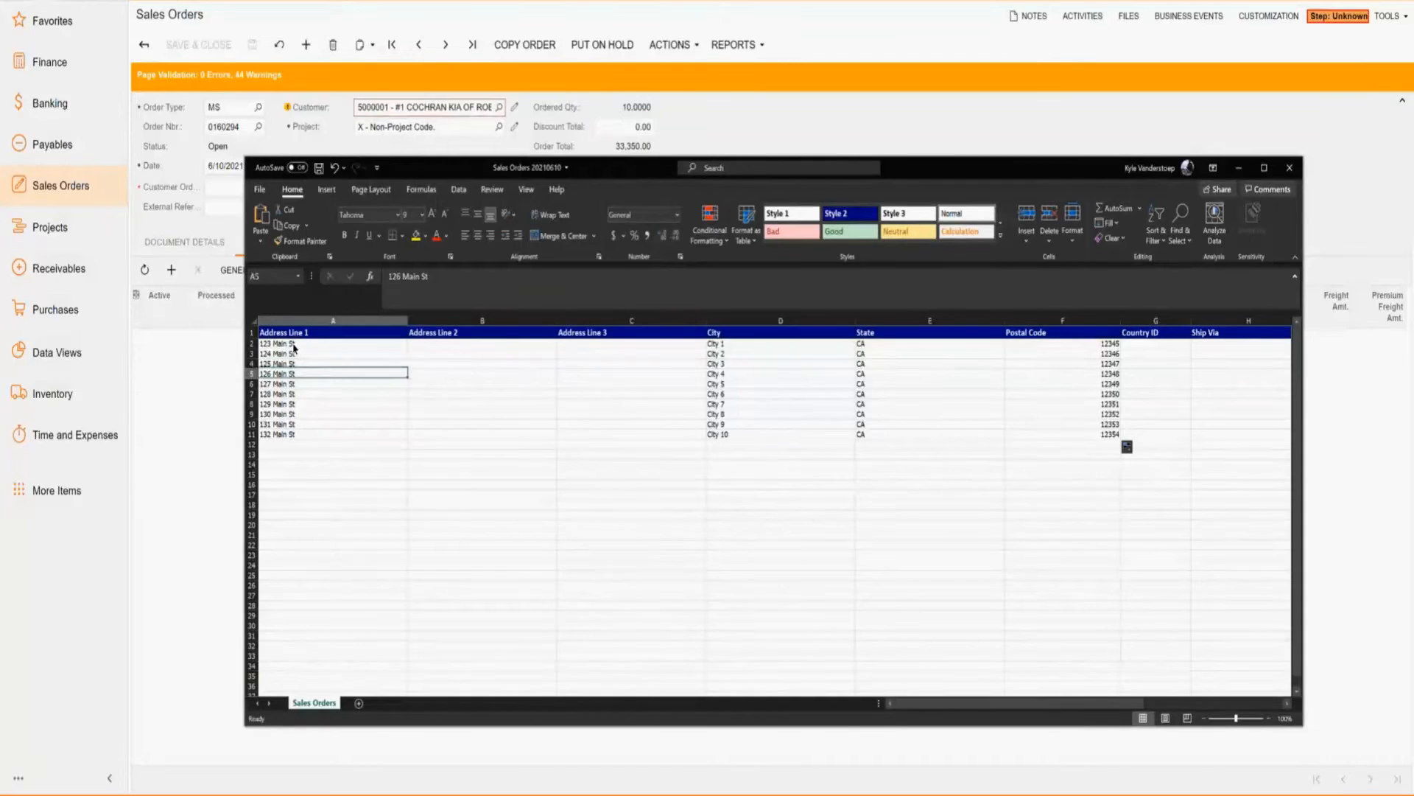
key(Down)
key(Down)
key(Down)
key(Down)
key(Down)
key(Down)
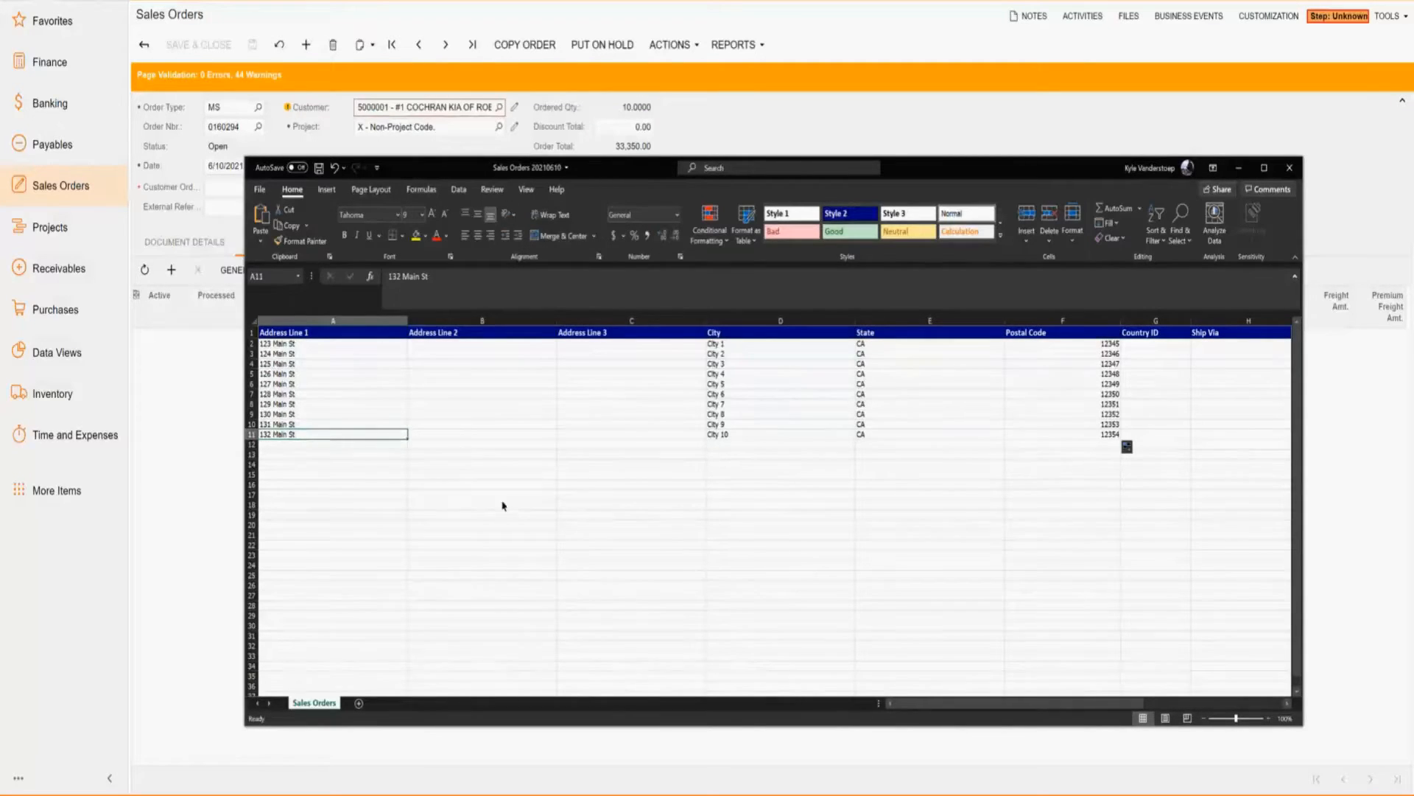
click(503, 505)
click(453, 445)
click(461, 423)
key(ctrl+s)
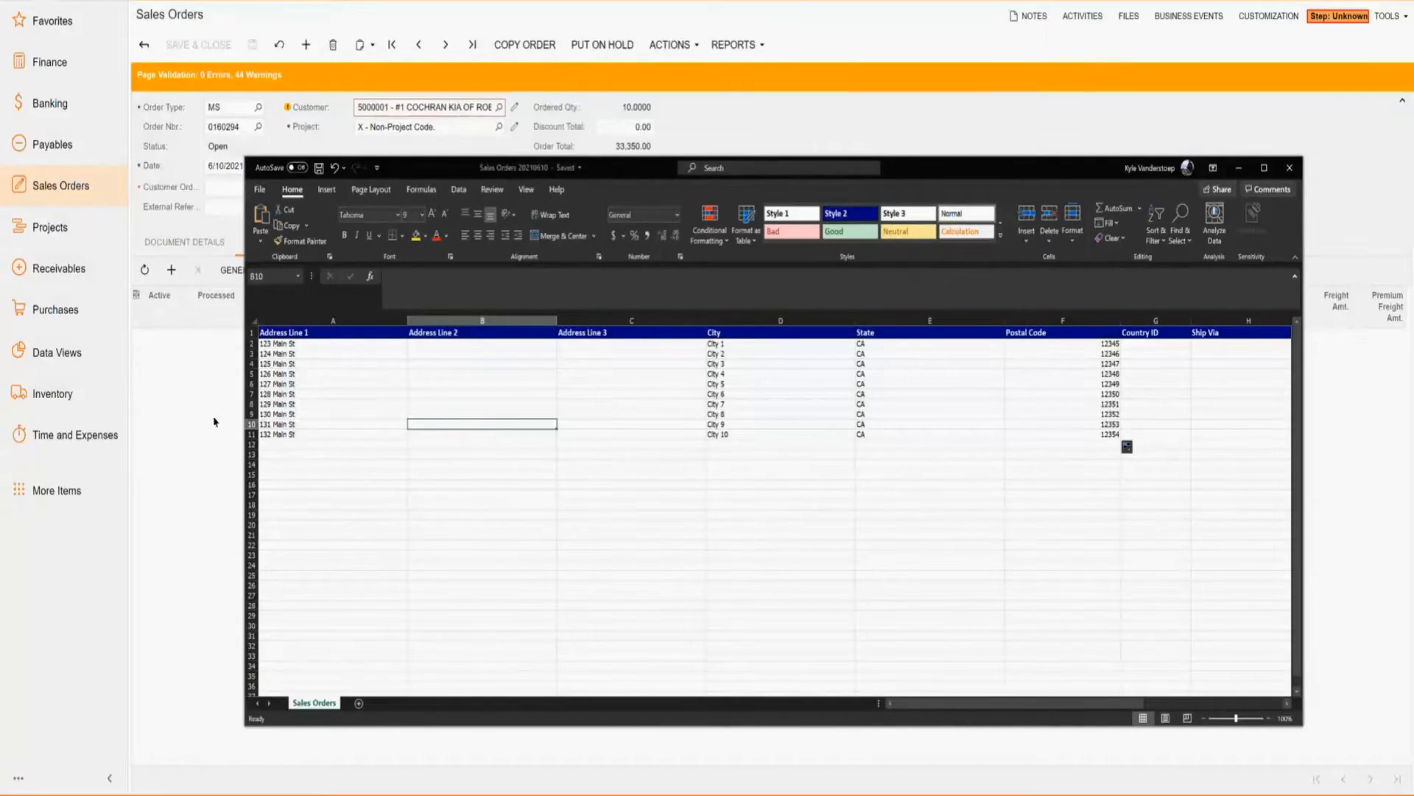
Import the Sales Orders 20210610 workbook into the order's multi ship-to list, using Update Existing mode and the matching column mapping
click(214, 421)
click(579, 270)
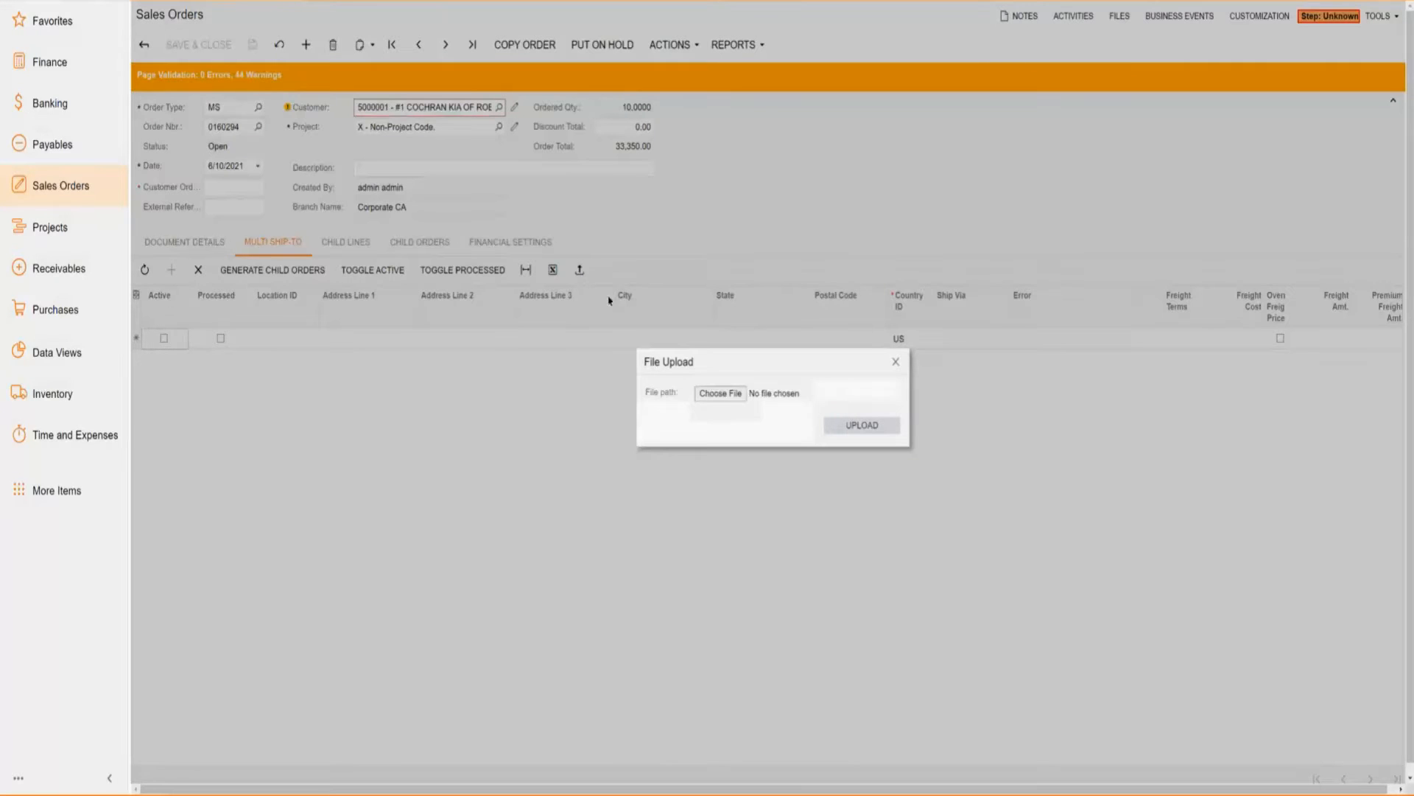
click(720, 392)
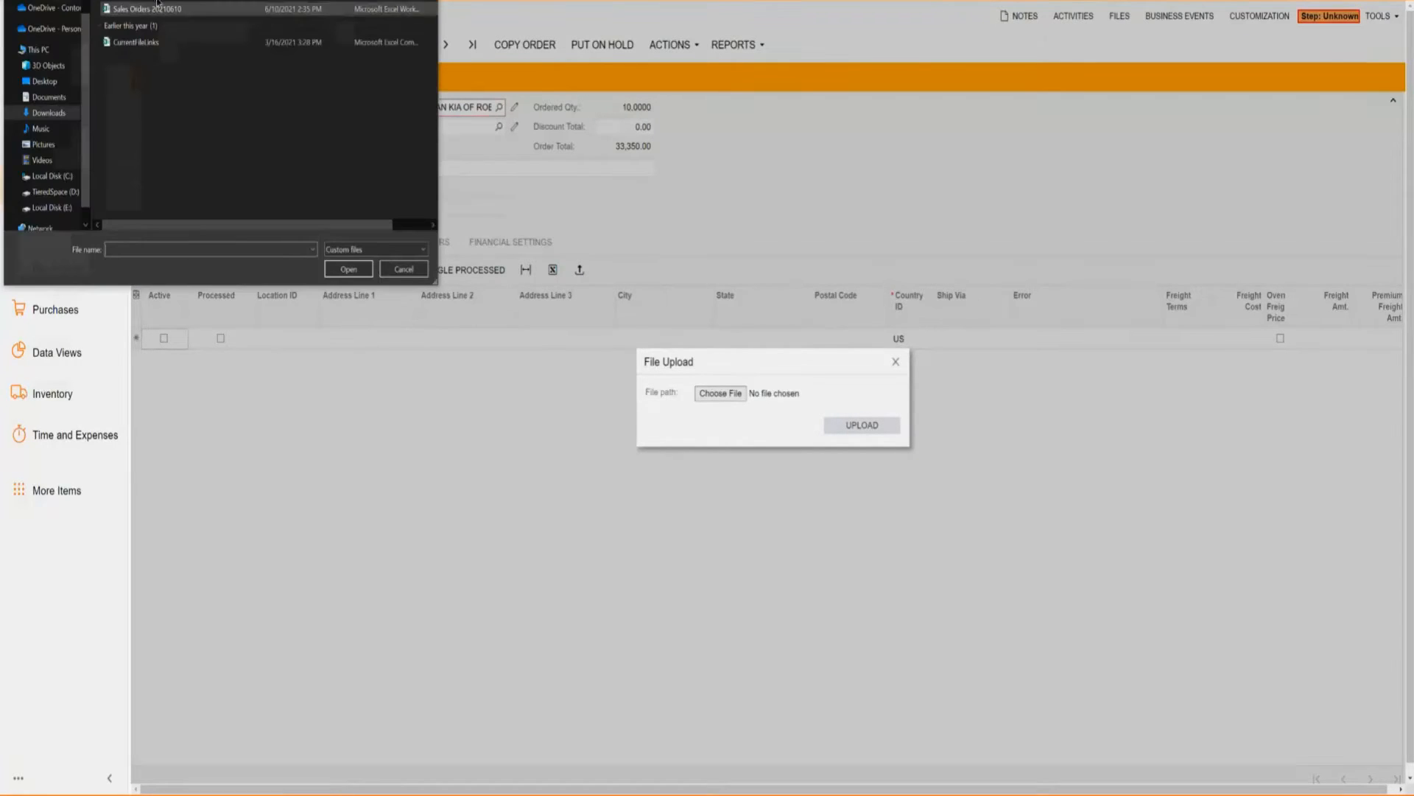
double_click(157, 8)
click(862, 425)
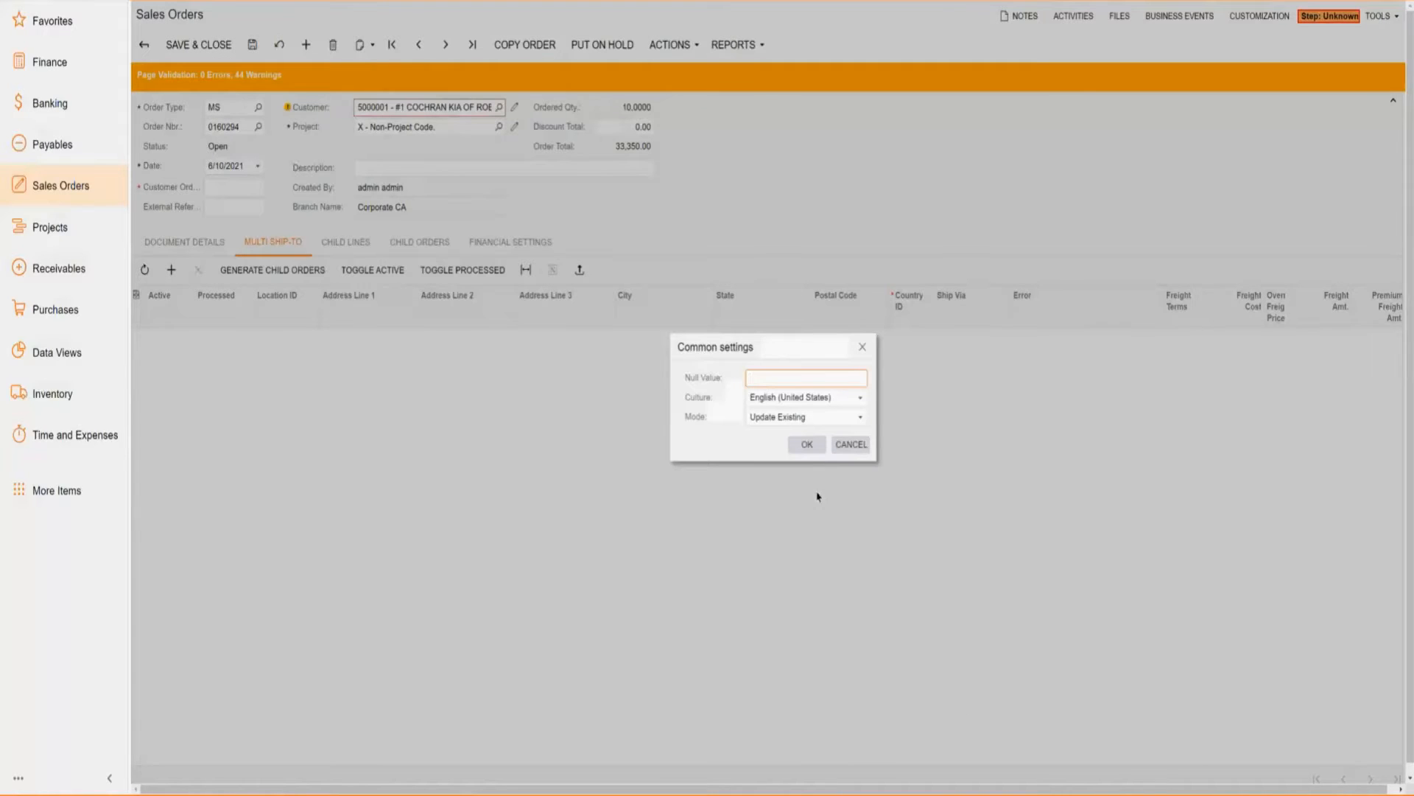
click(807, 445)
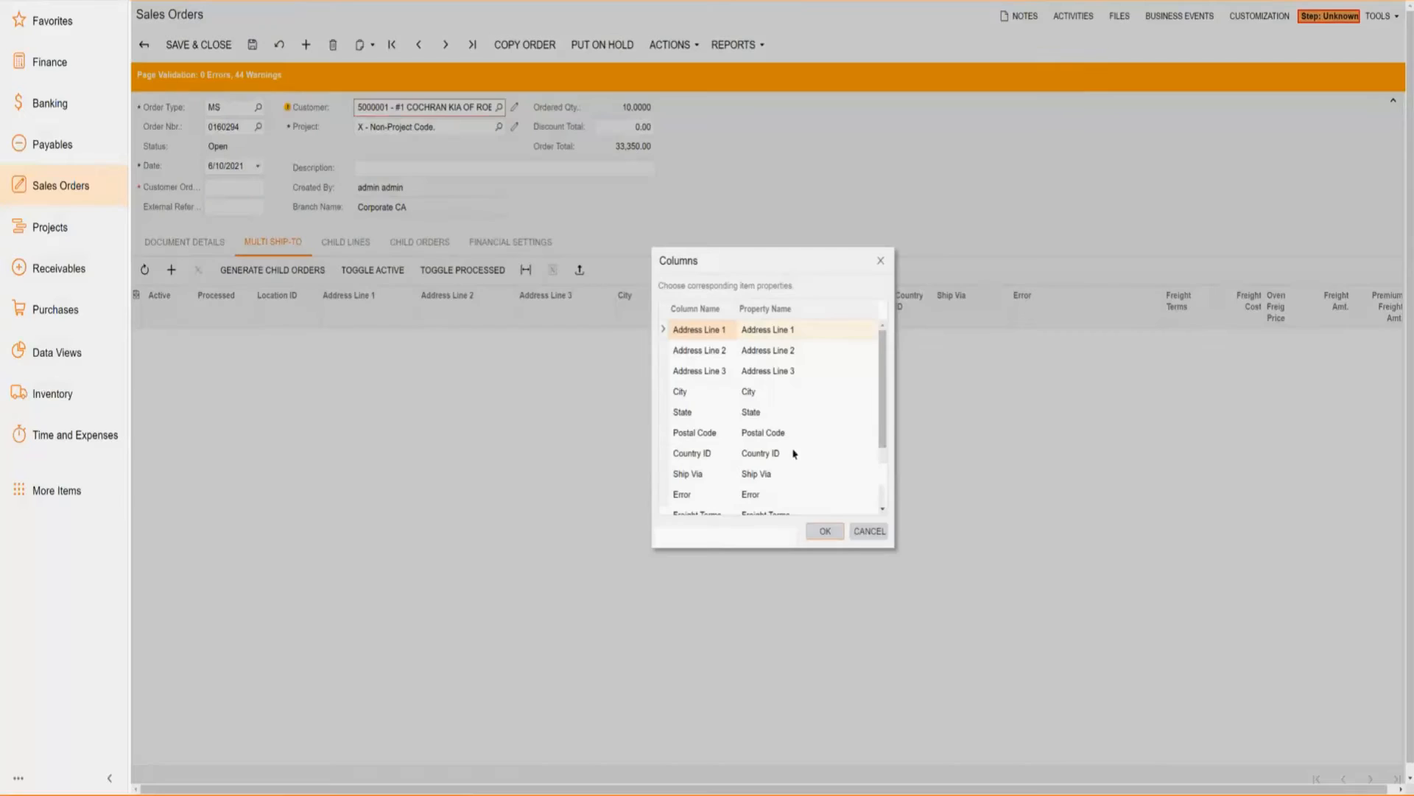
click(826, 534)
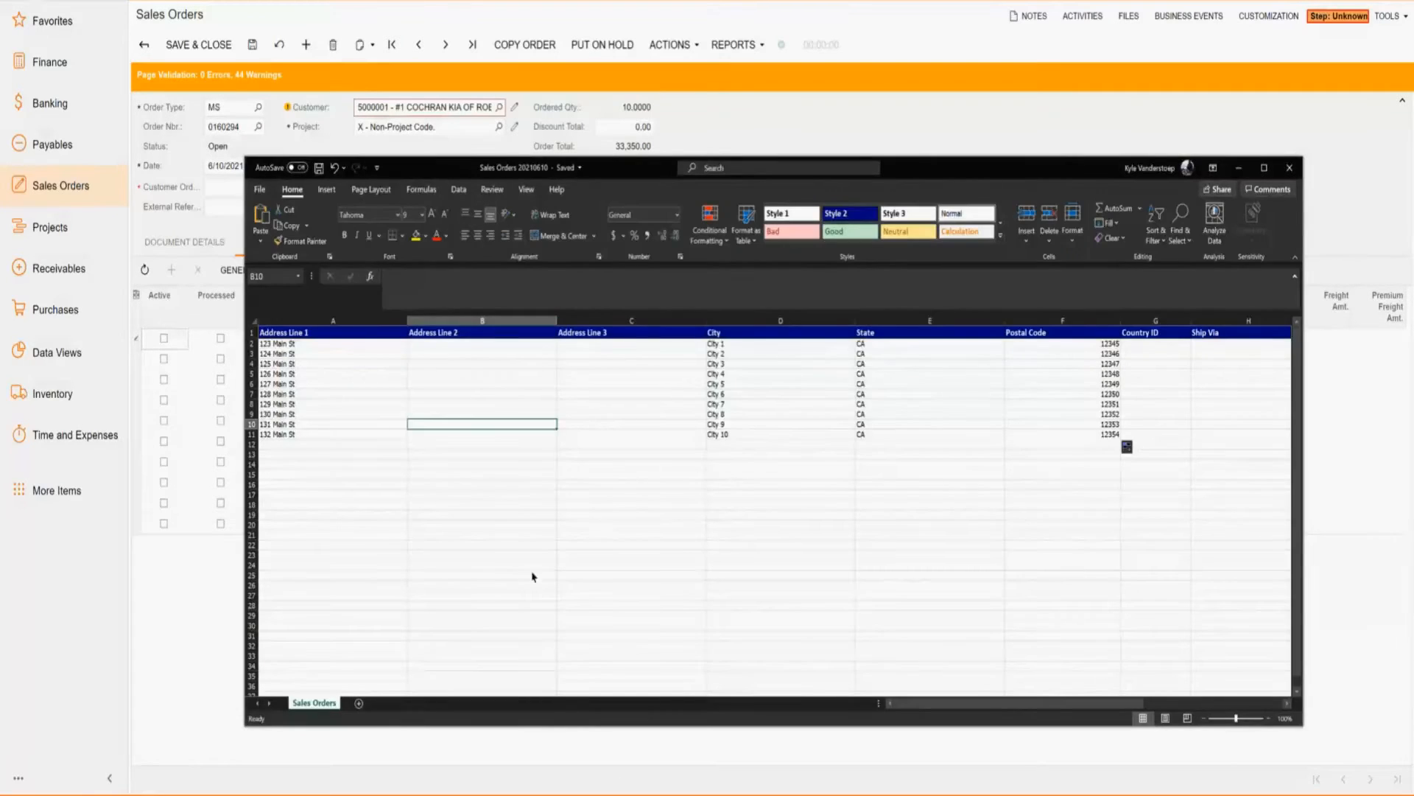
In the Excel workbook, delete rows 4 through 11, keeping only the first two addresses
click(251, 434)
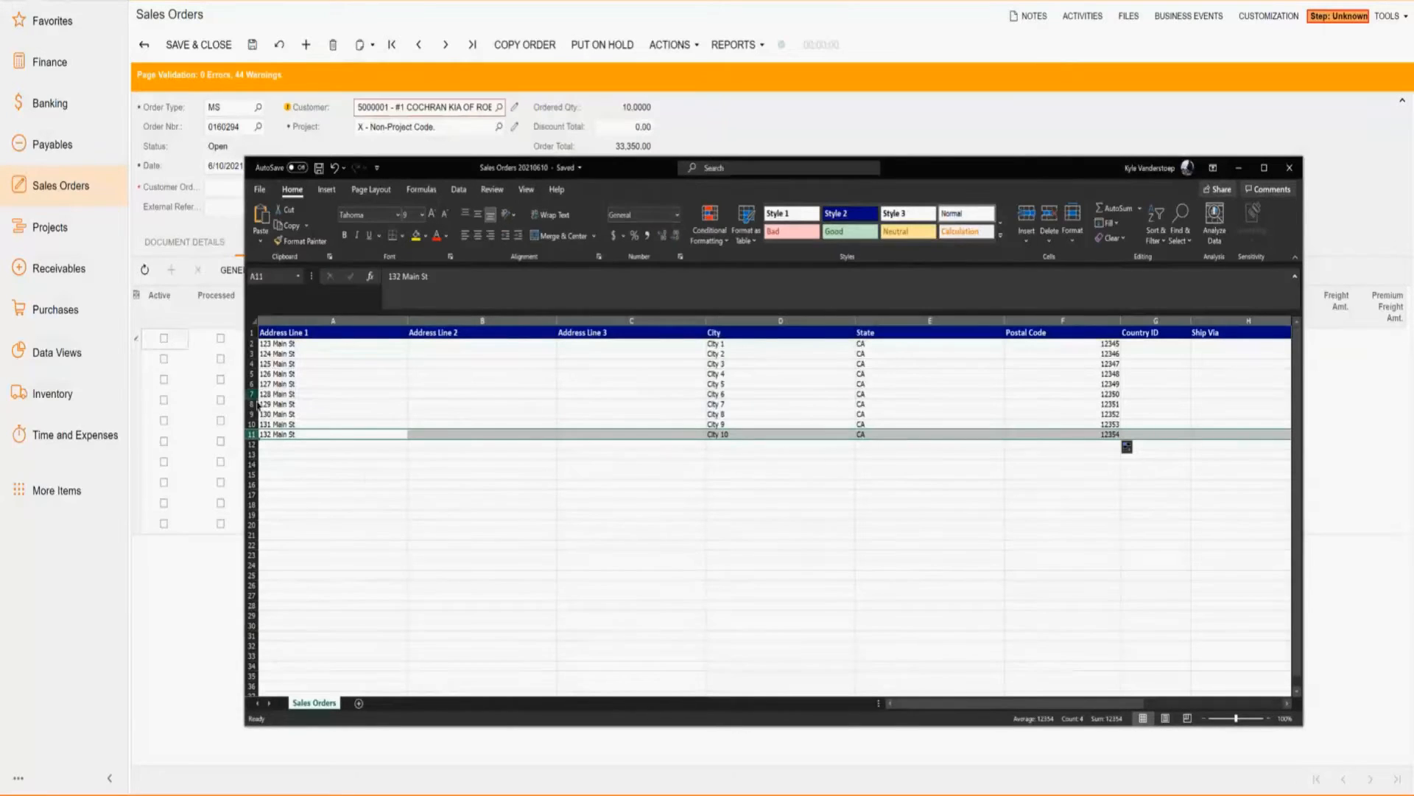
shift+click(252, 365)
right_click(252, 365)
click(308, 503)
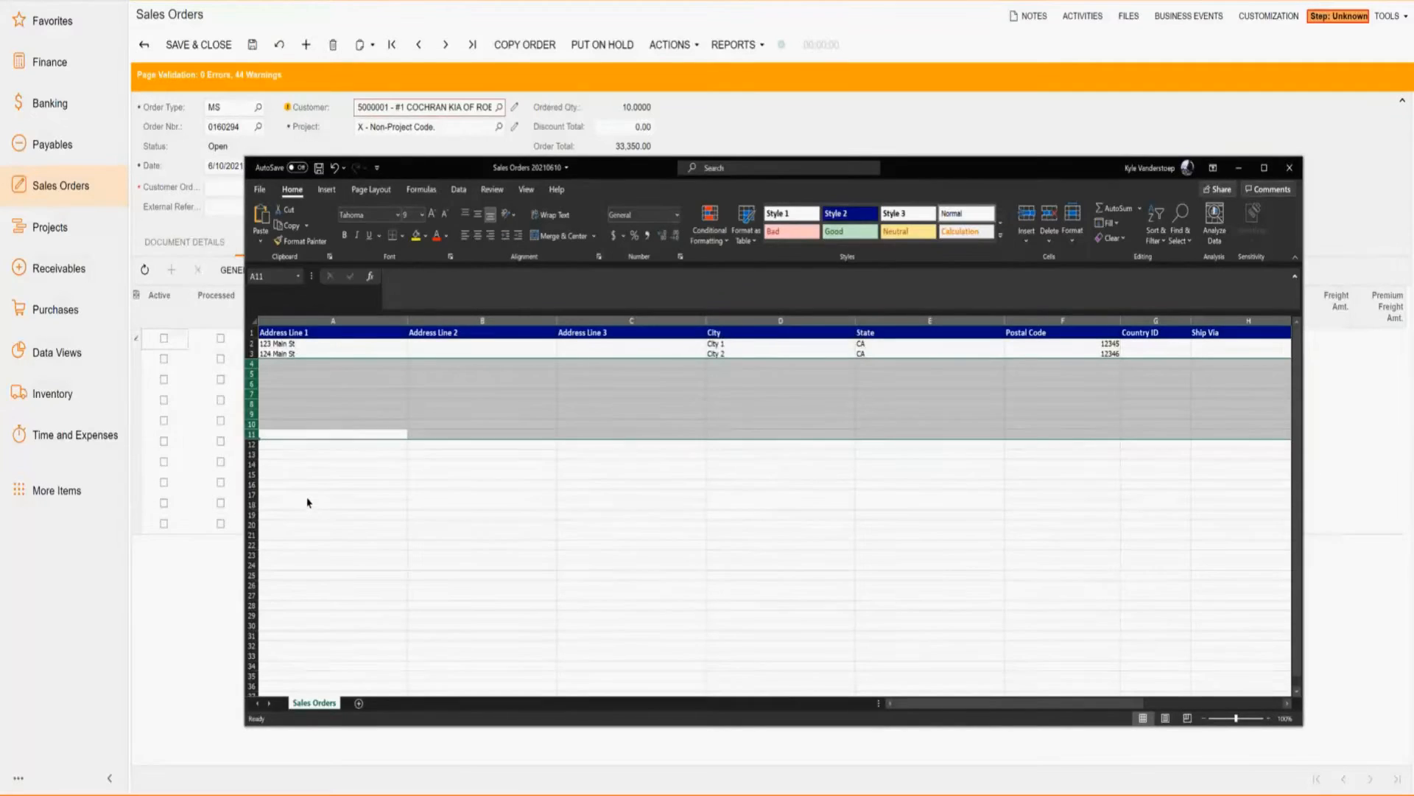
click(418, 495)
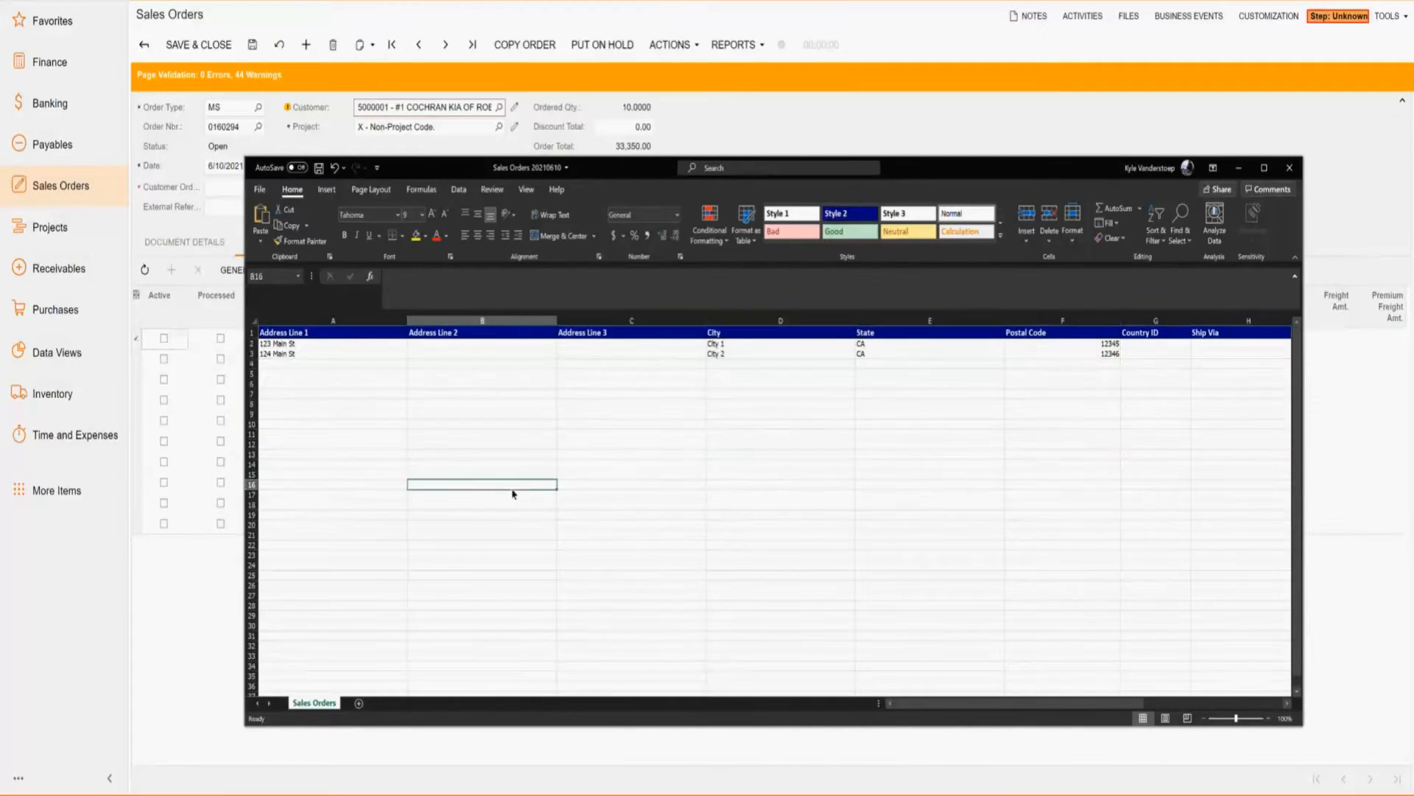
Back in the sales order, delete all ten imported ship-to addresses and save the order
click(182, 641)
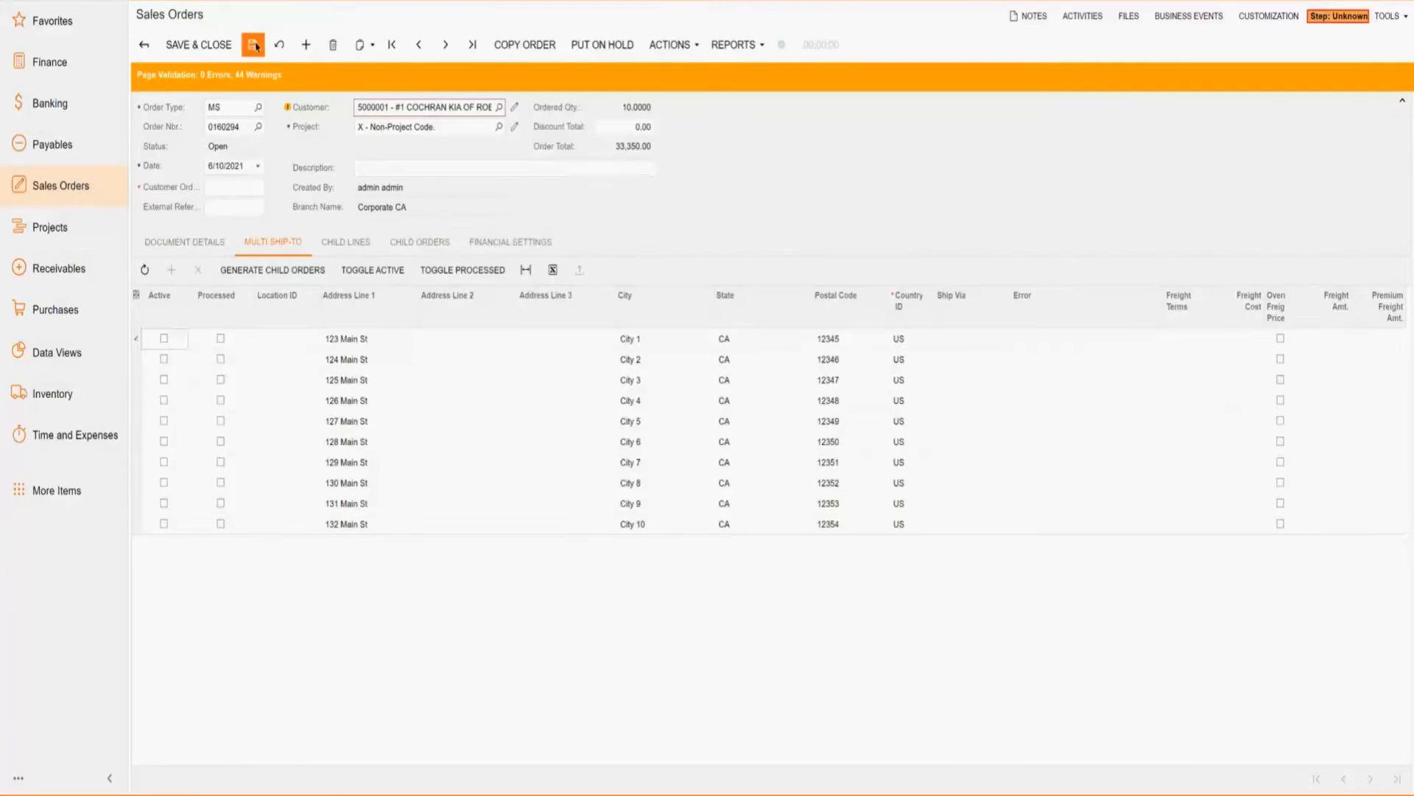
click(199, 271)
click(198, 270)
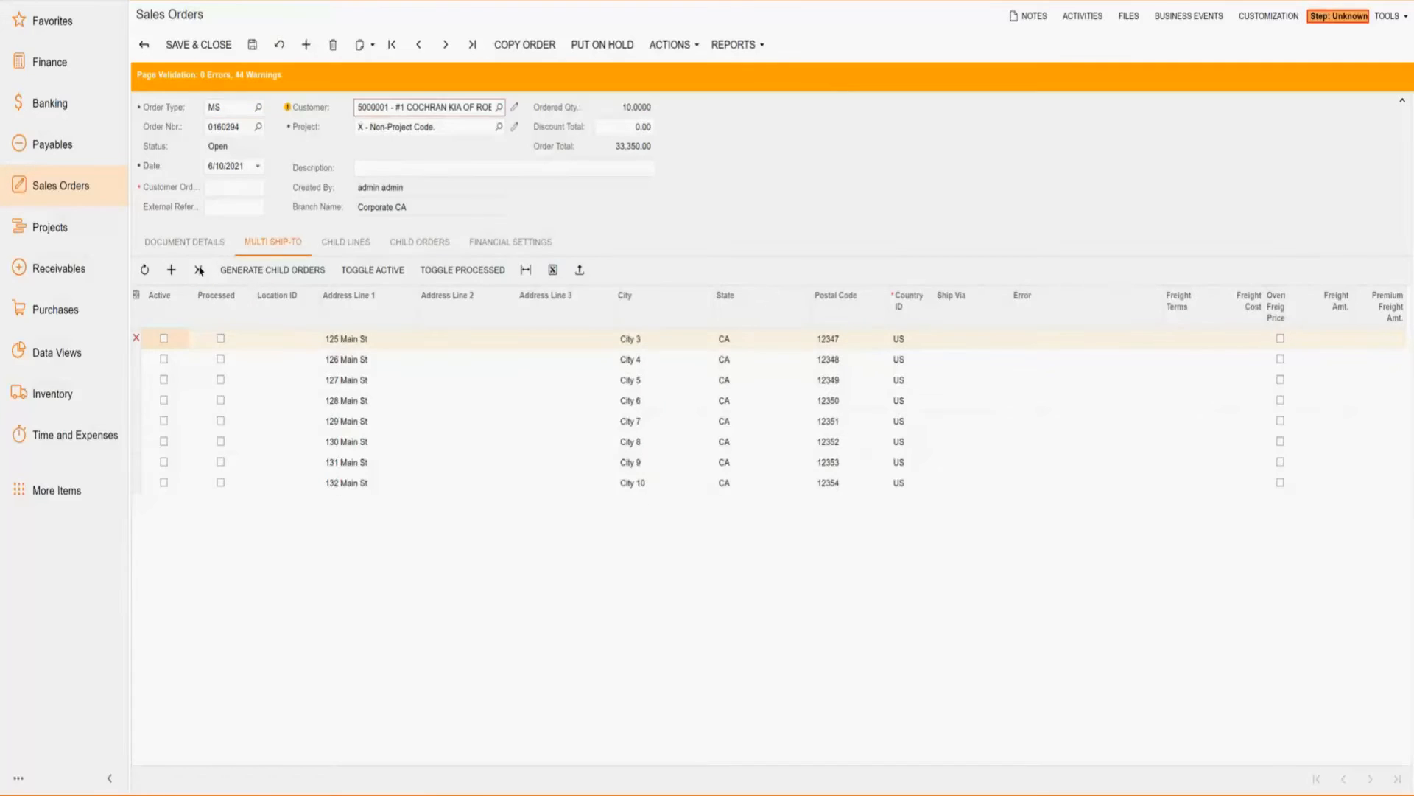
click(199, 270)
click(199, 270)
click(199, 269)
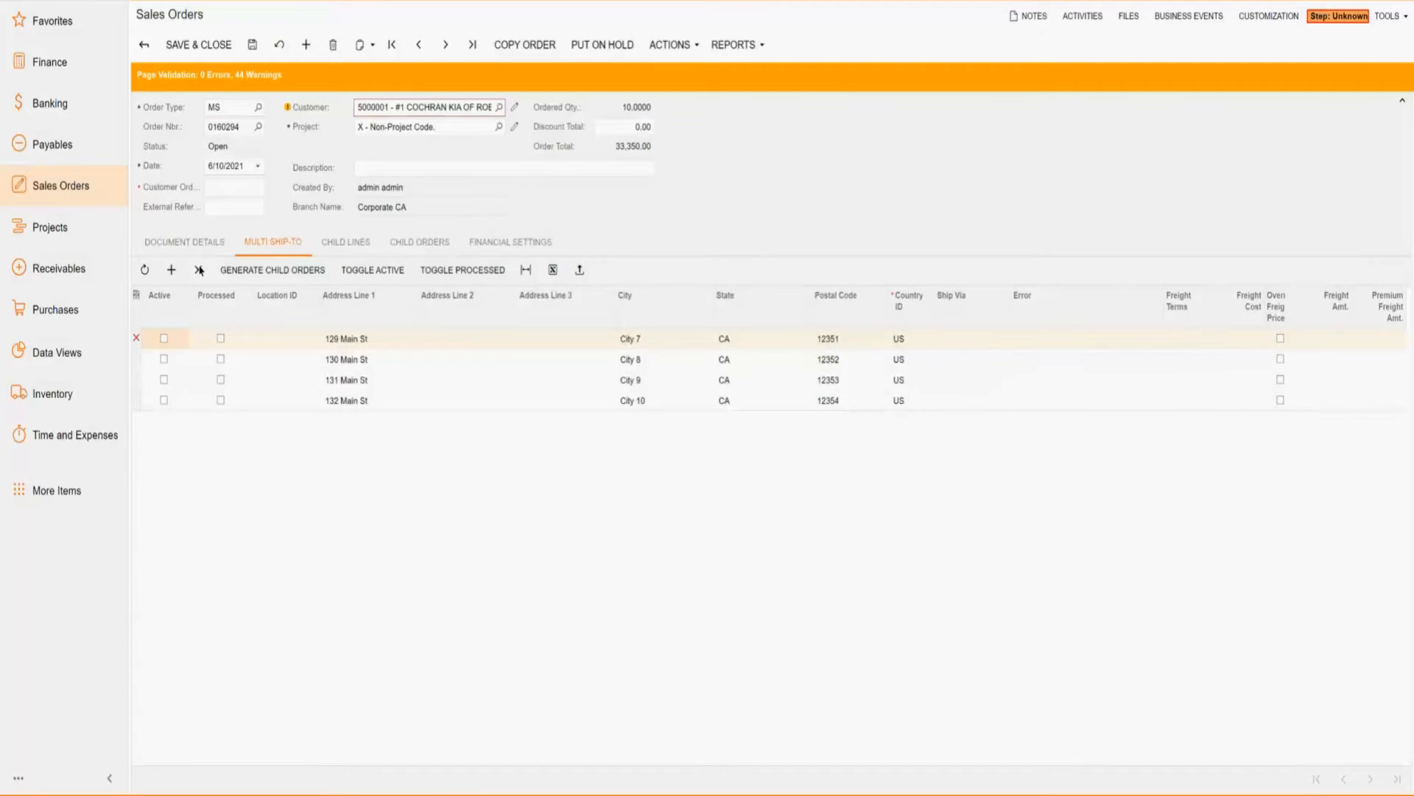
click(199, 269)
click(199, 270)
click(199, 270)
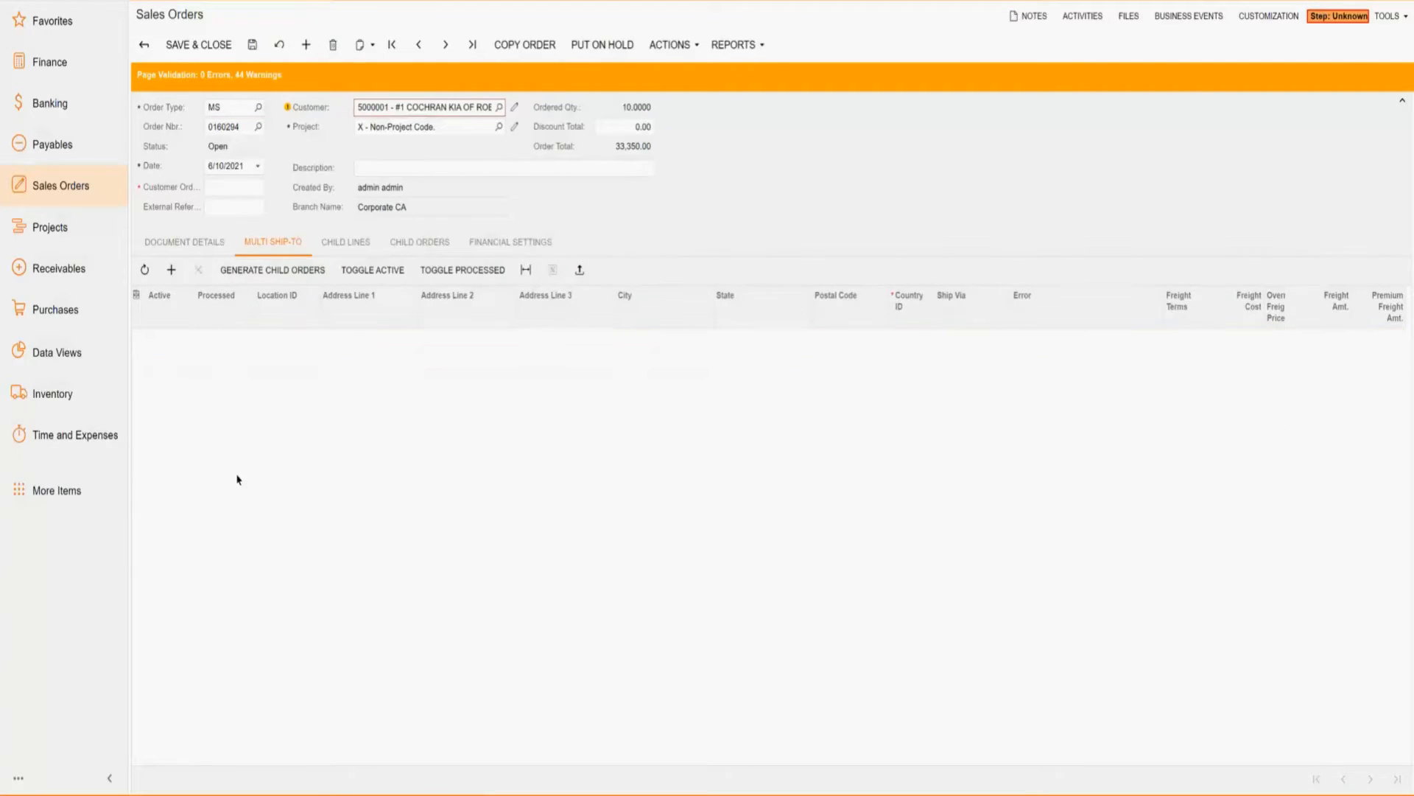
click(252, 44)
click(201, 248)
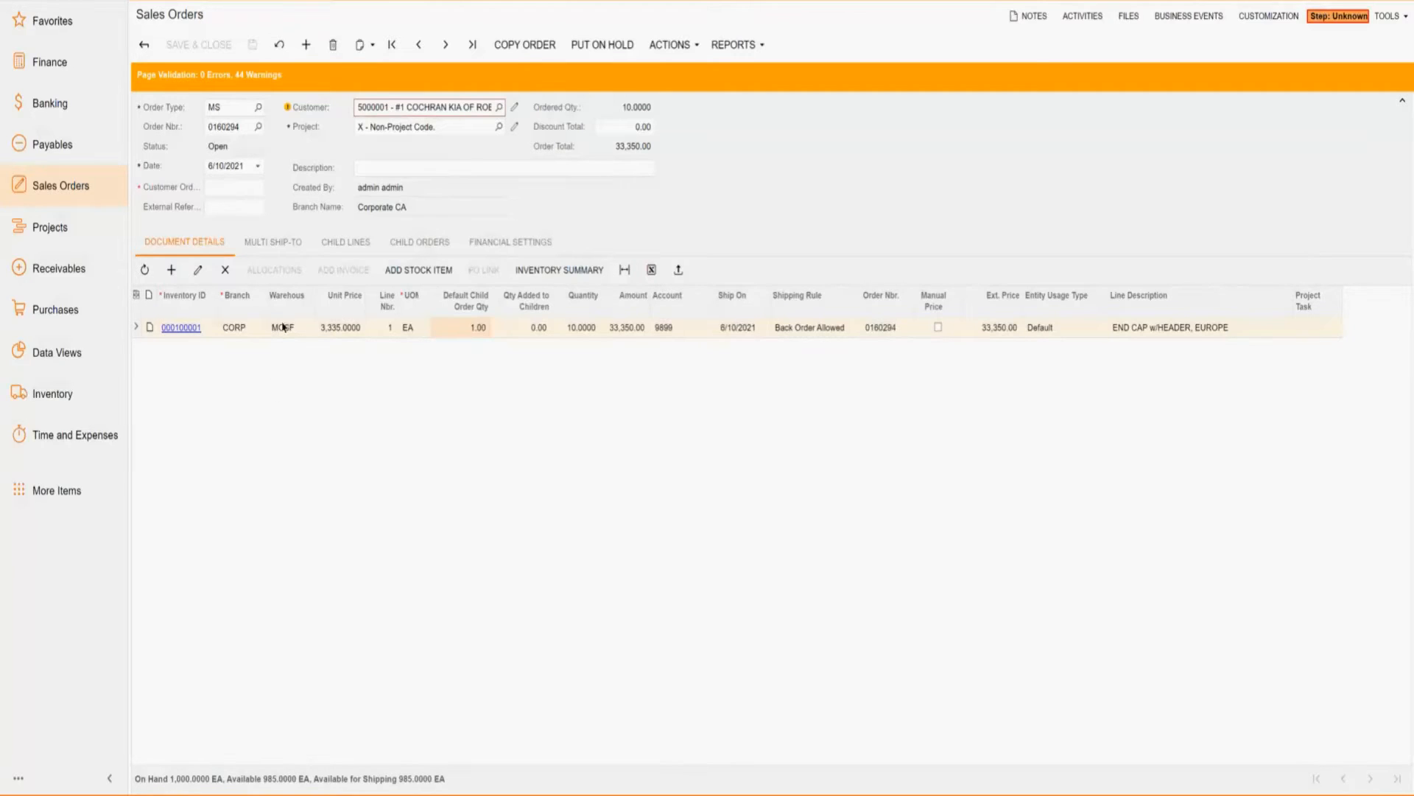
Switch to the Excel workbook and extend the two existing address rows as a series down through row 10
click(272, 242)
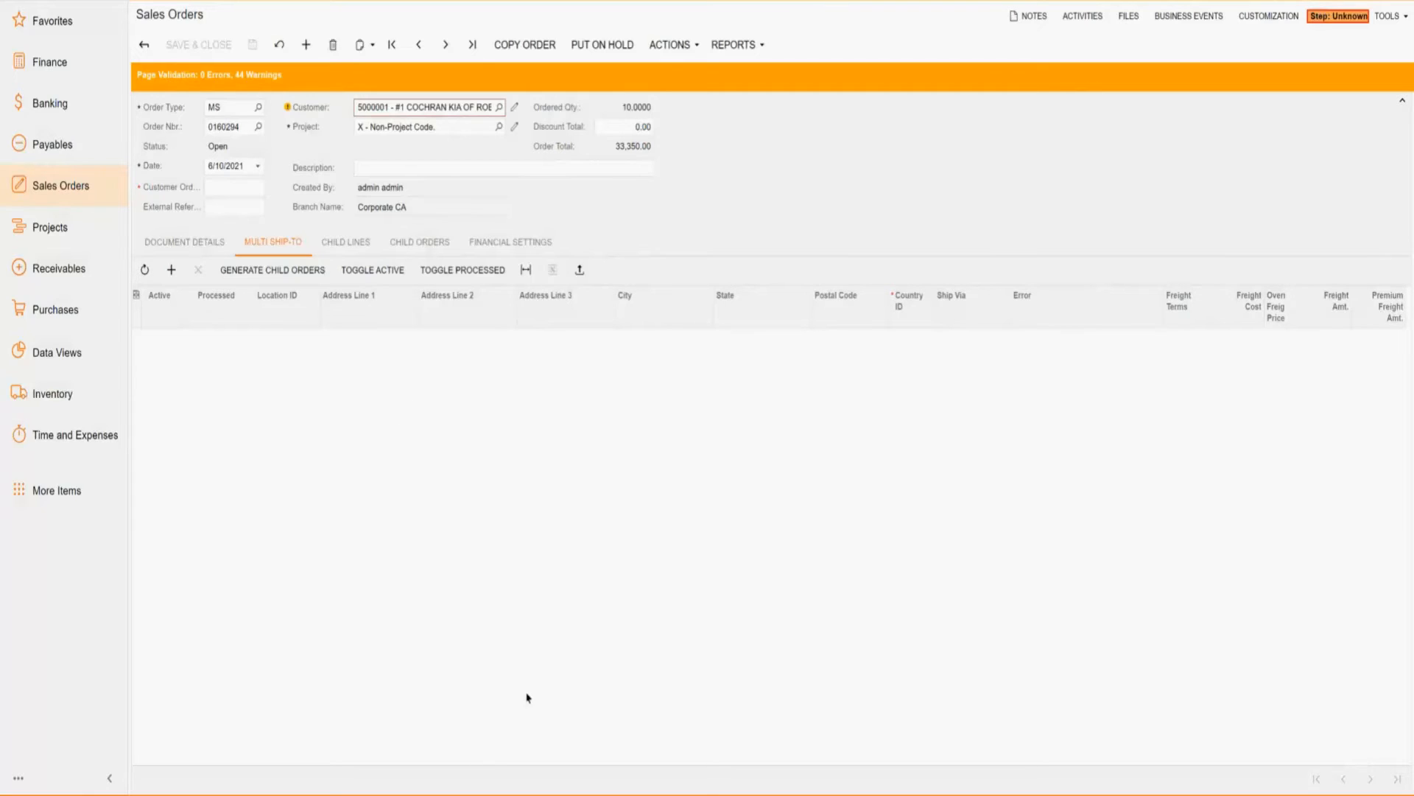
click(672, 792)
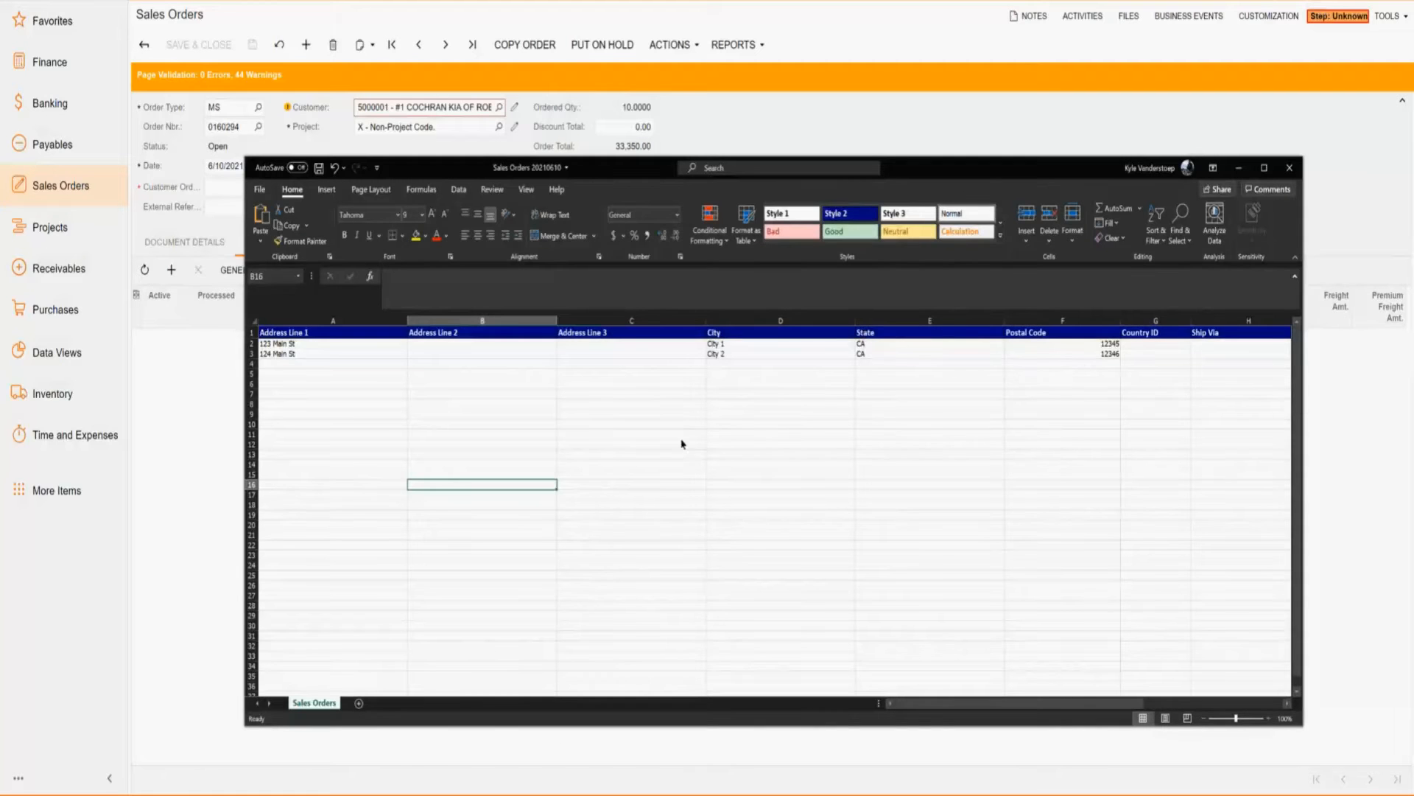
drag(625, 175, 795, 205)
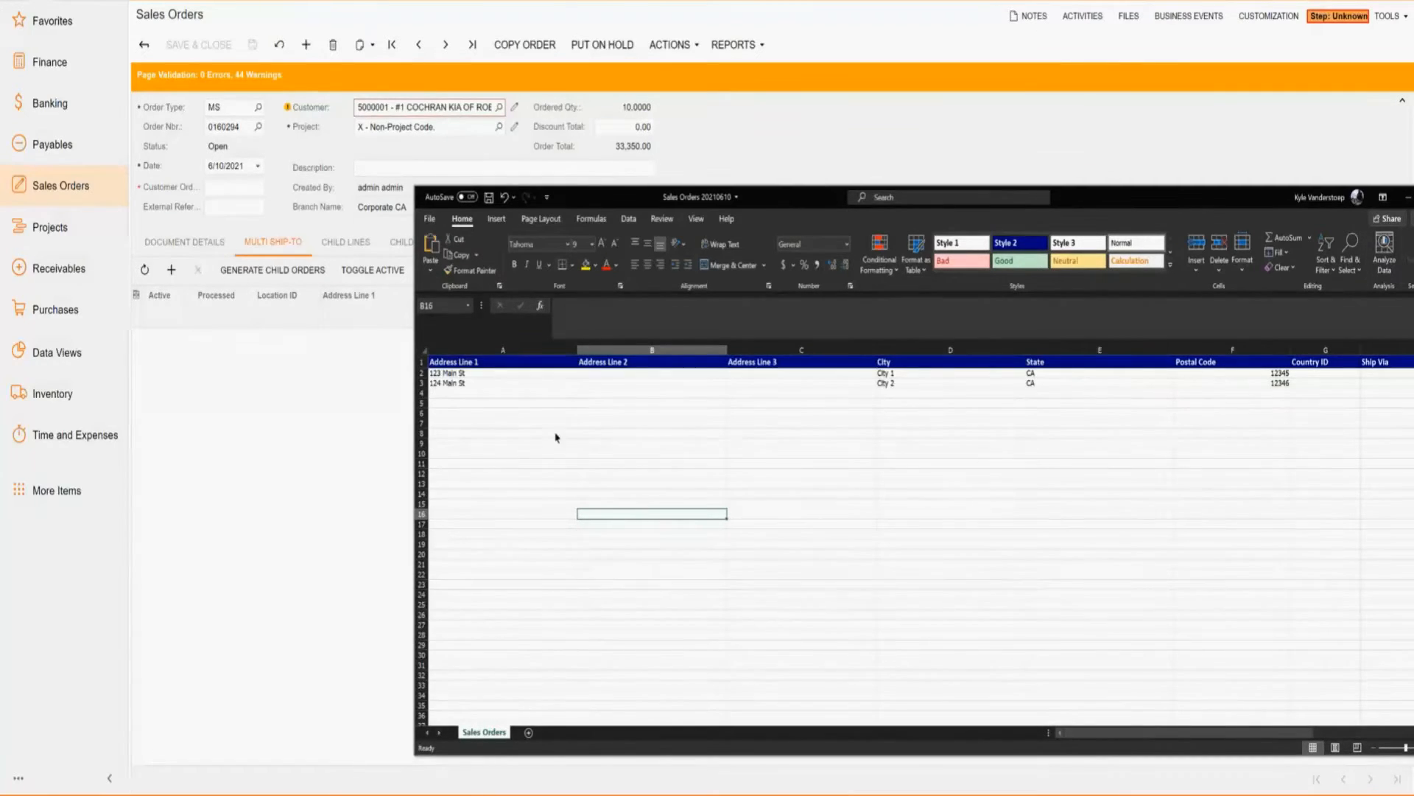
click(447, 394)
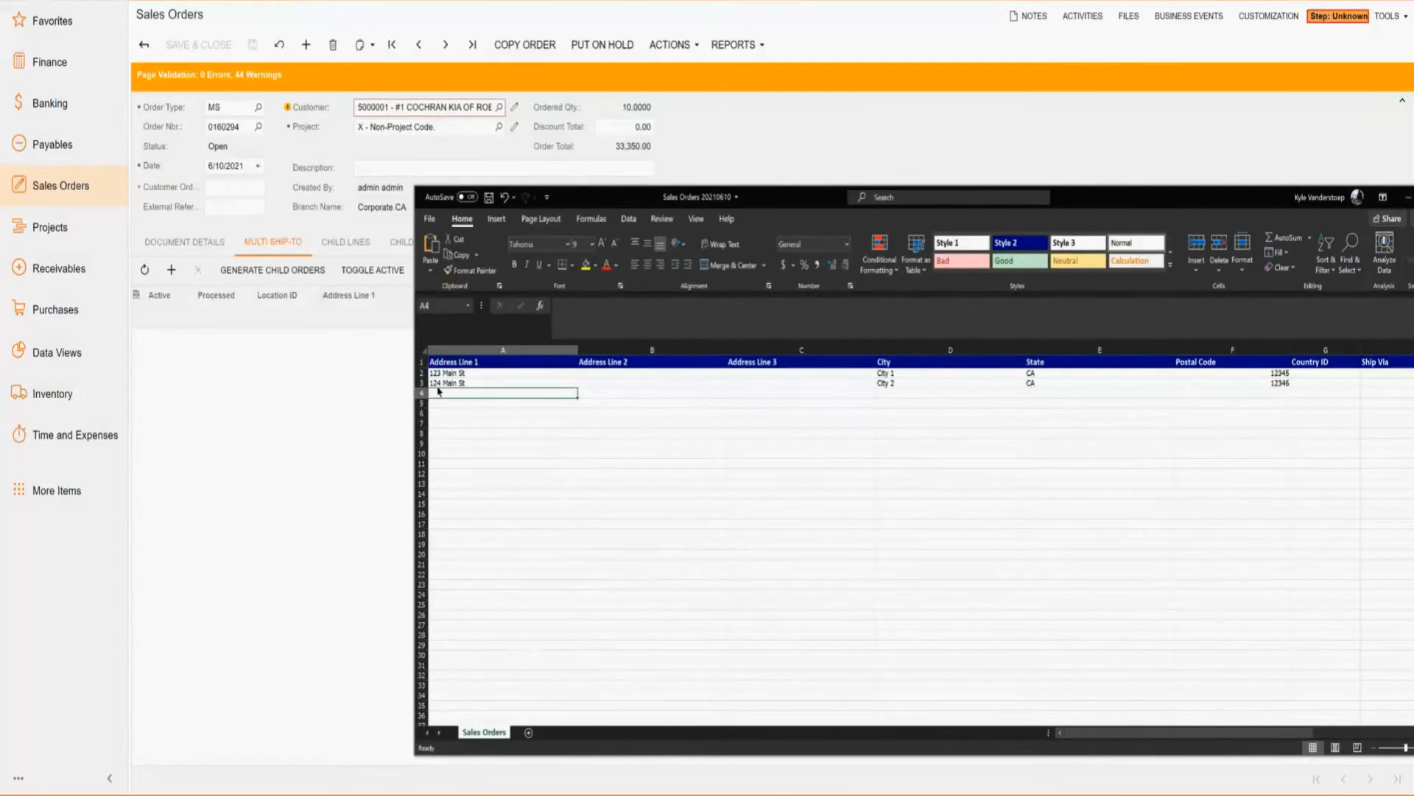
drag(457, 384, 1272, 381)
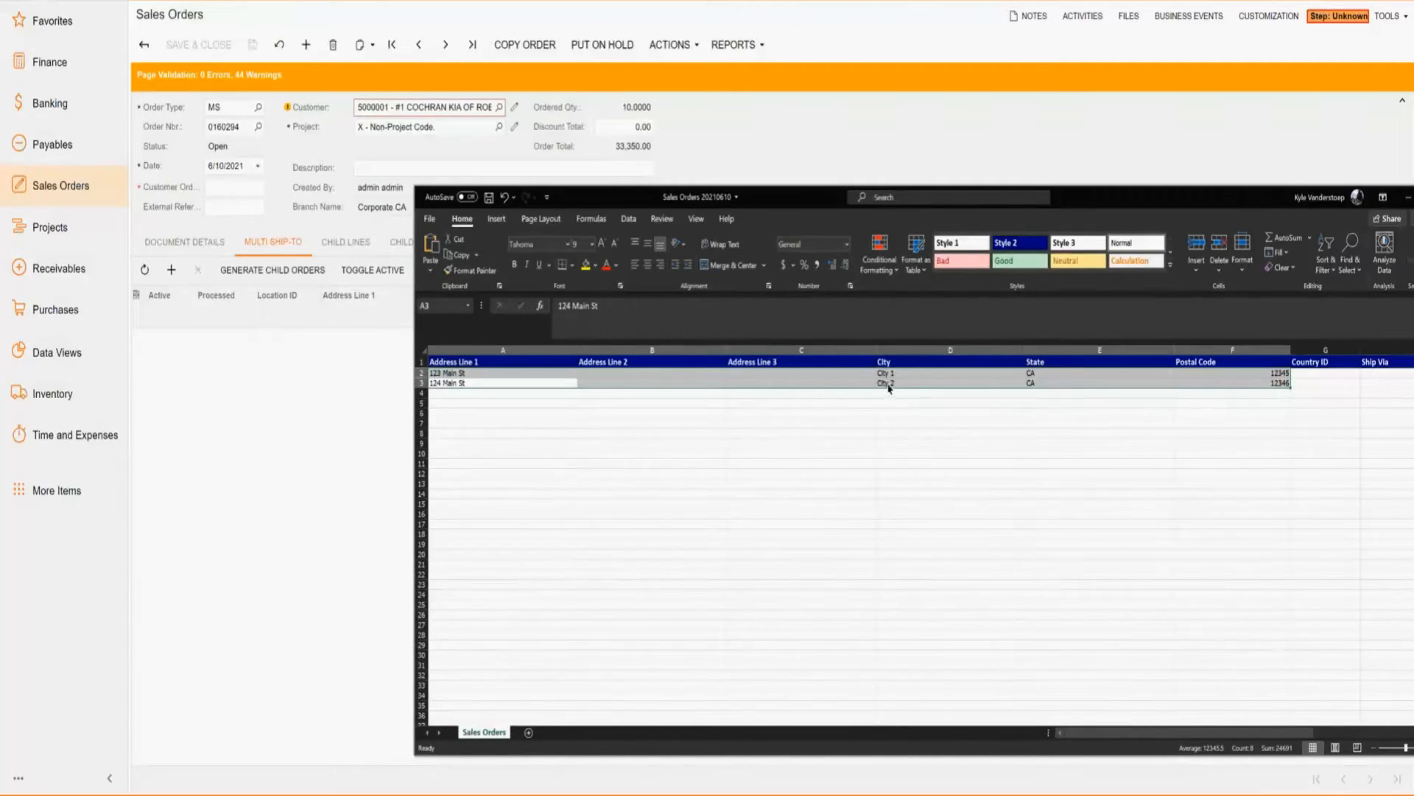
drag(1295, 396, 1287, 463)
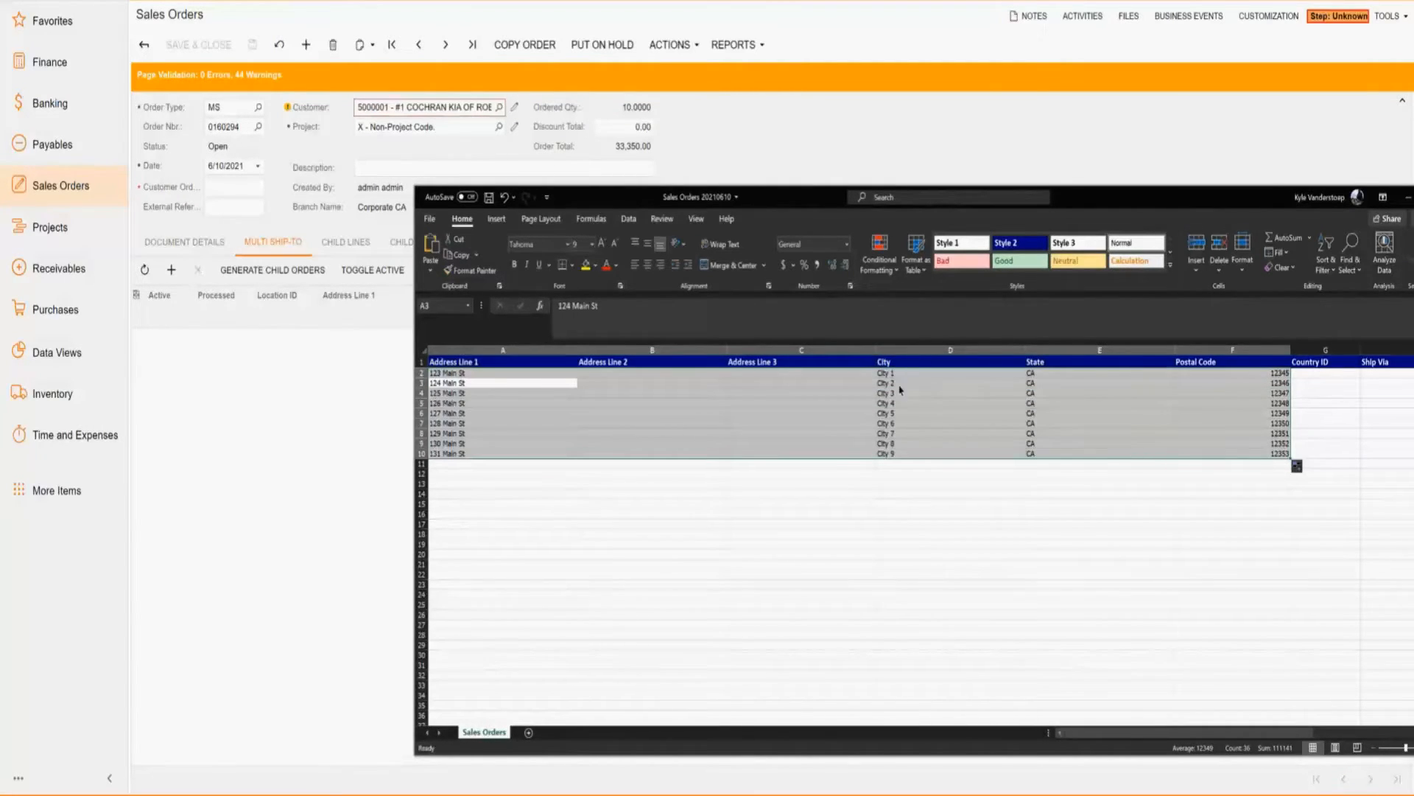
click(783, 514)
click(673, 463)
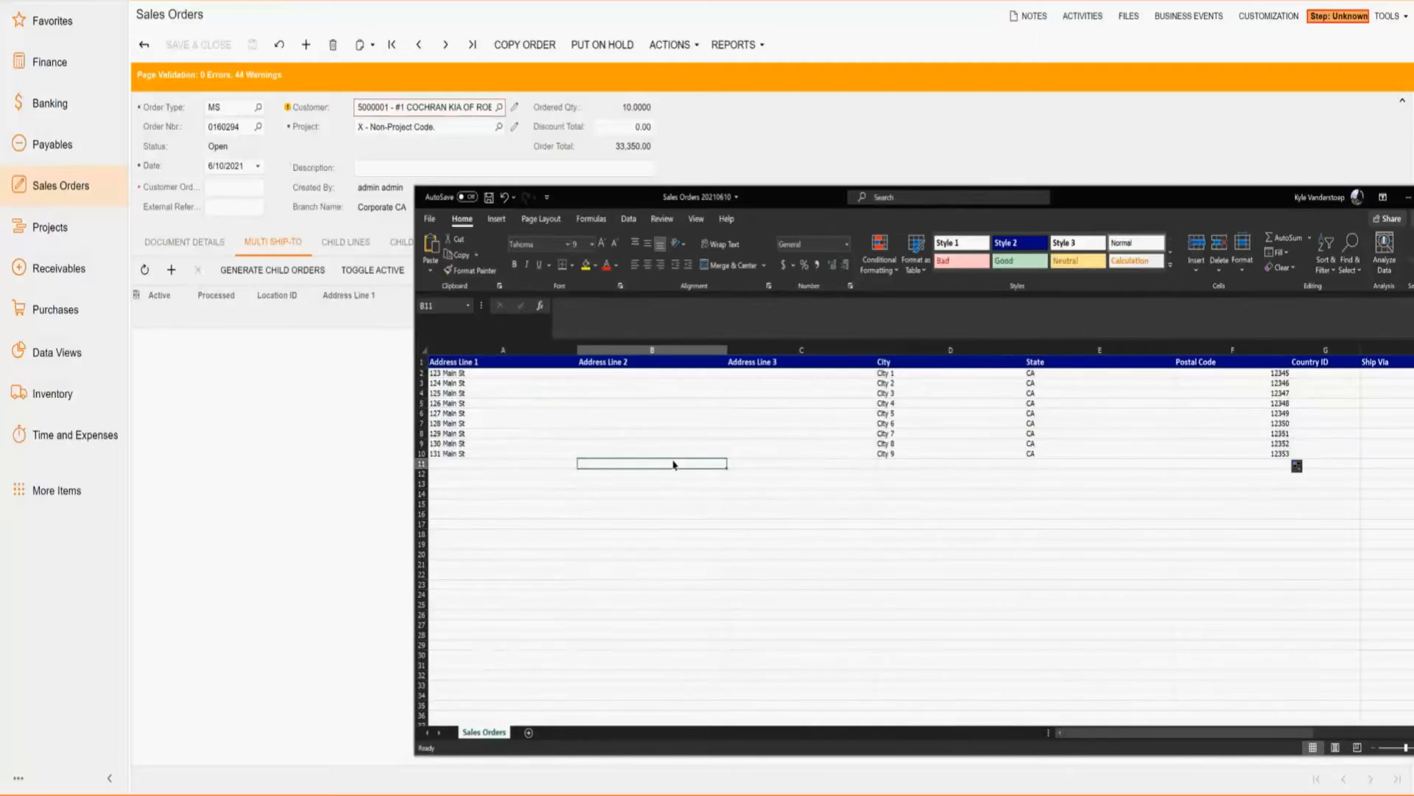
click(668, 446)
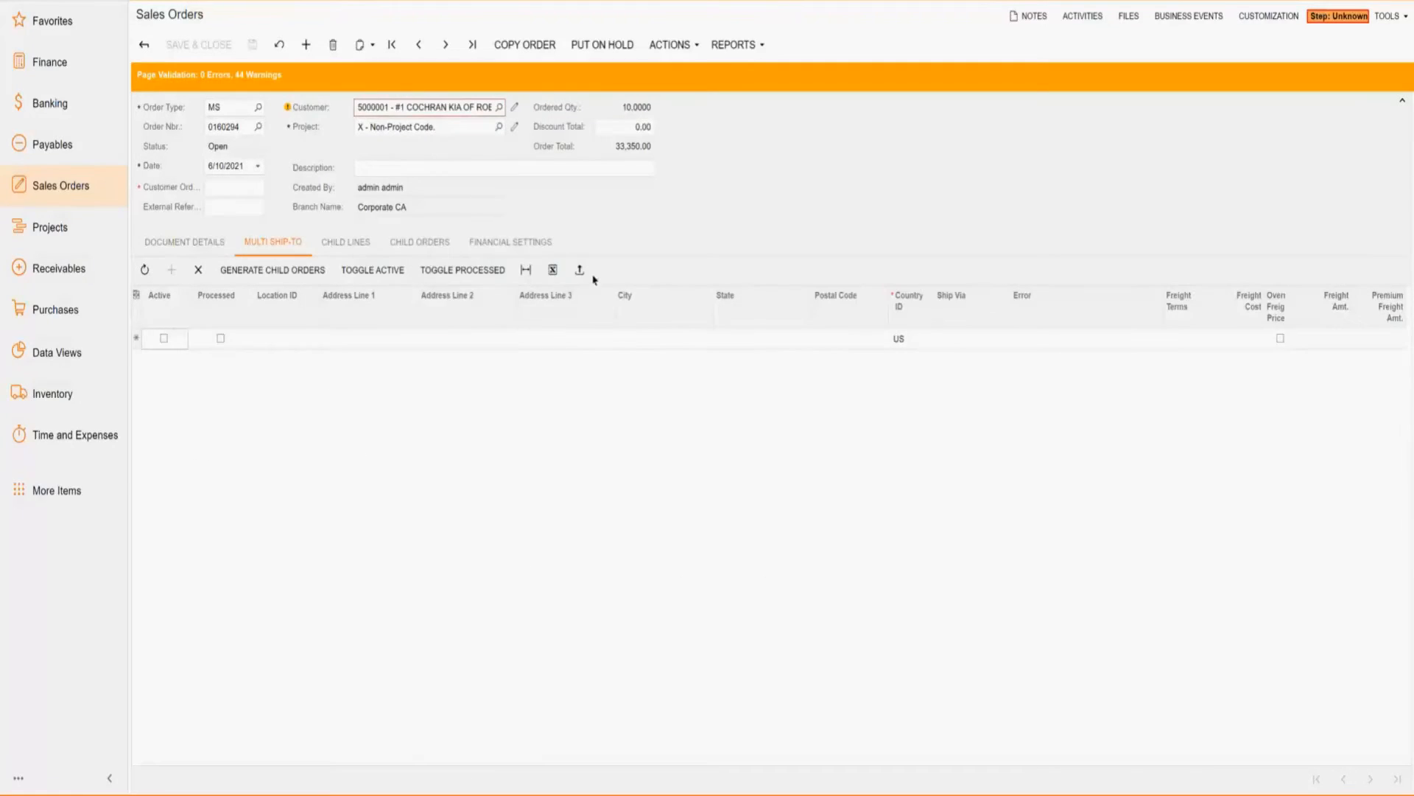
In the sales order, import the Sales Orders 20210610 workbook into the multi ship-to list, using Update Existing mode and the matching column mapping
click(580, 270)
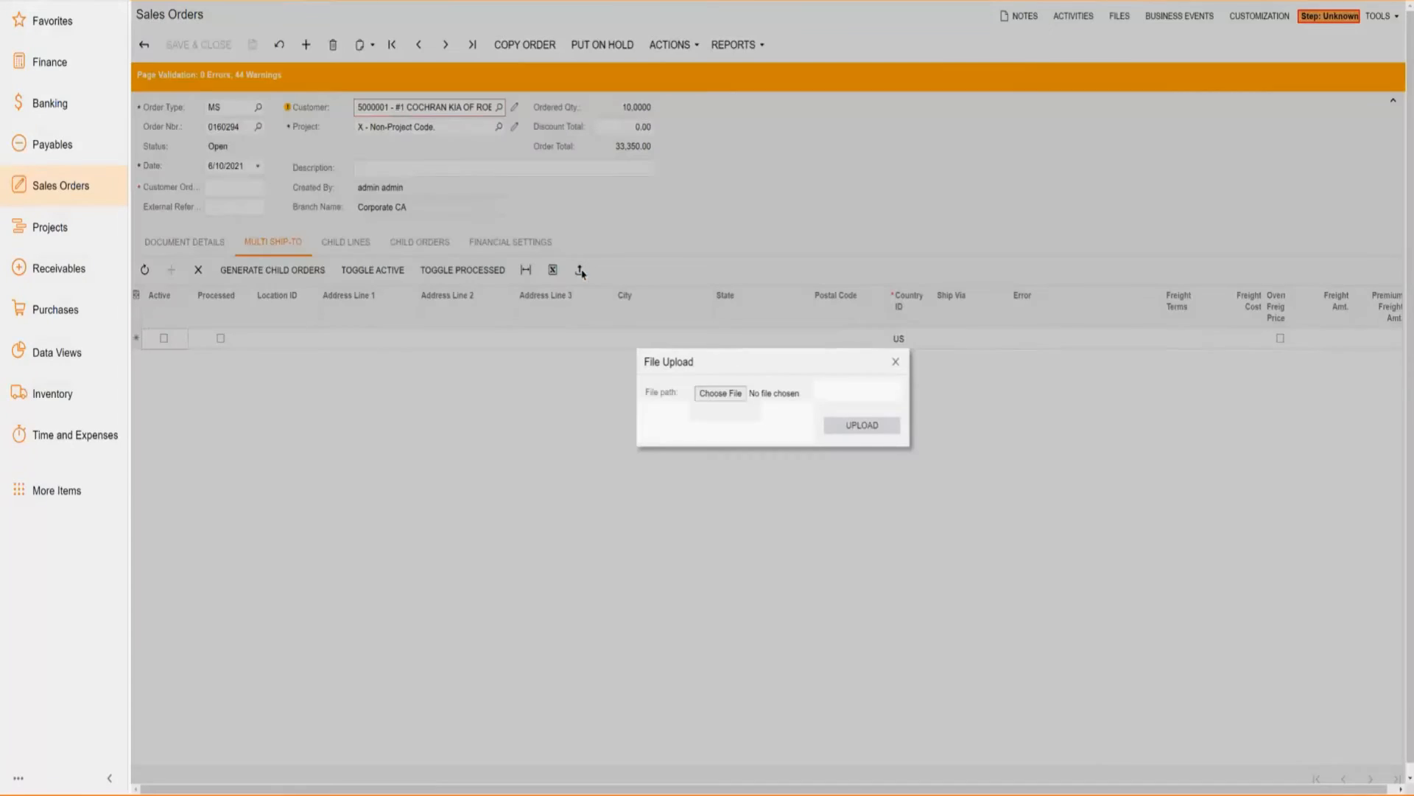
click(737, 393)
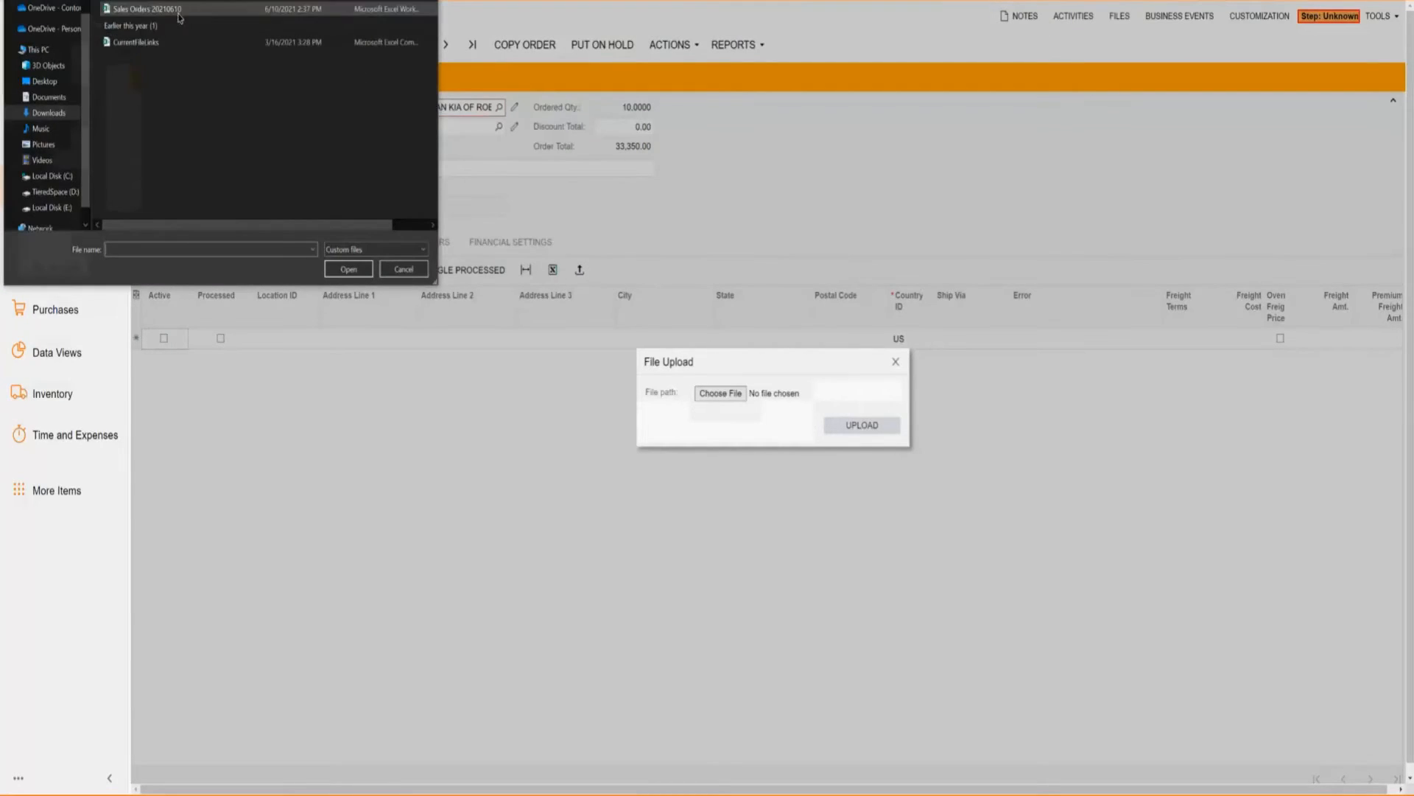
click(175, 13)
double_click(175, 13)
click(861, 427)
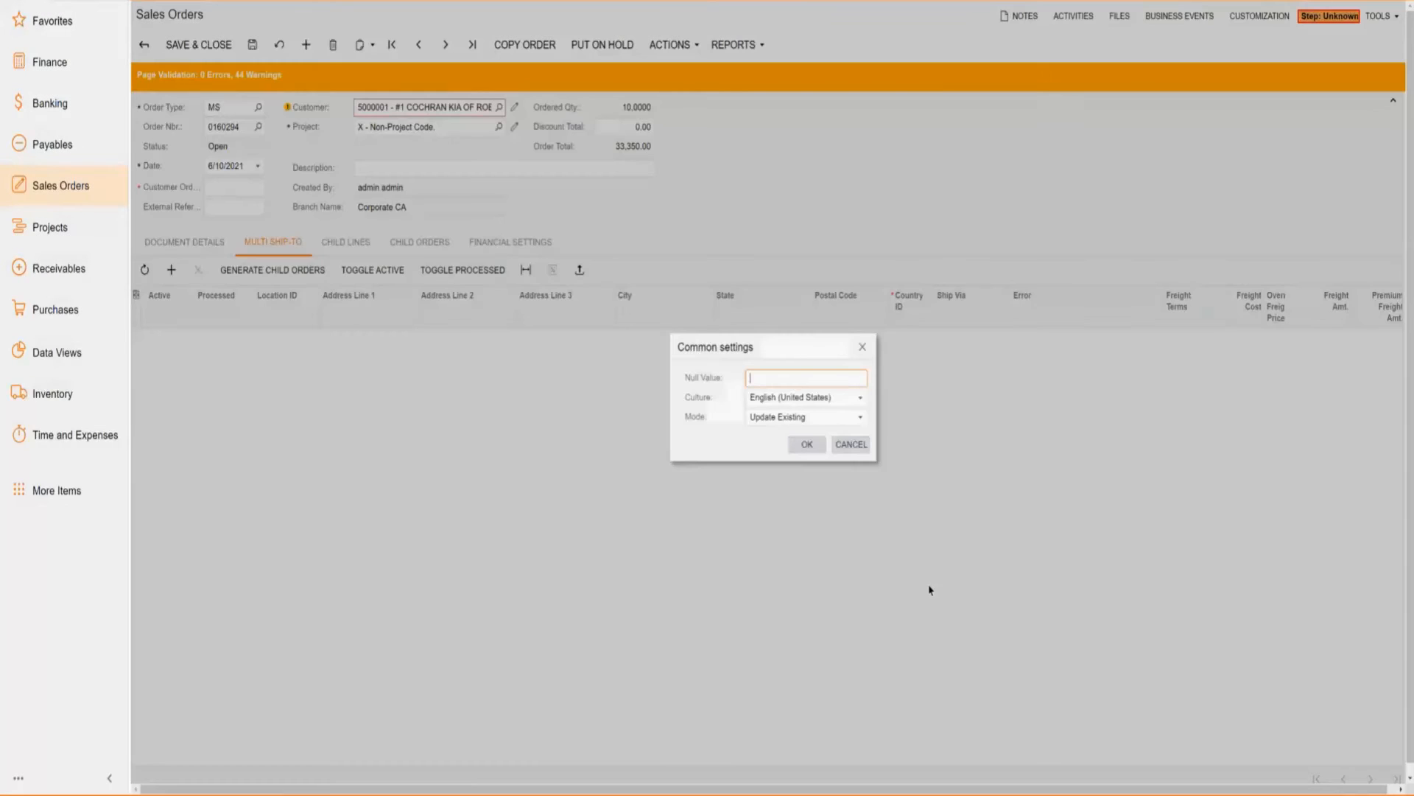
click(807, 444)
click(816, 537)
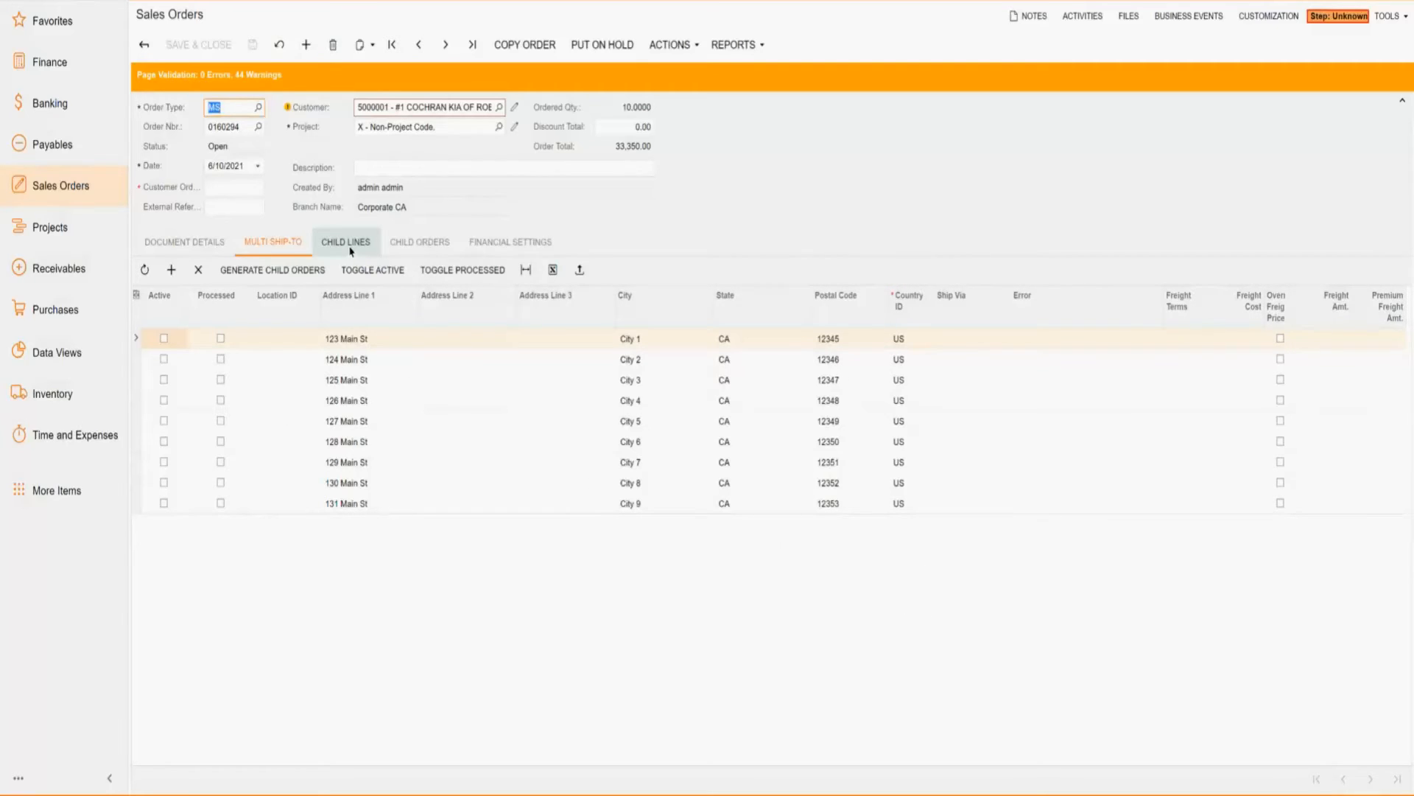
Mark all imported ship-to addresses as active, and update and reset the order's child lines
click(367, 278)
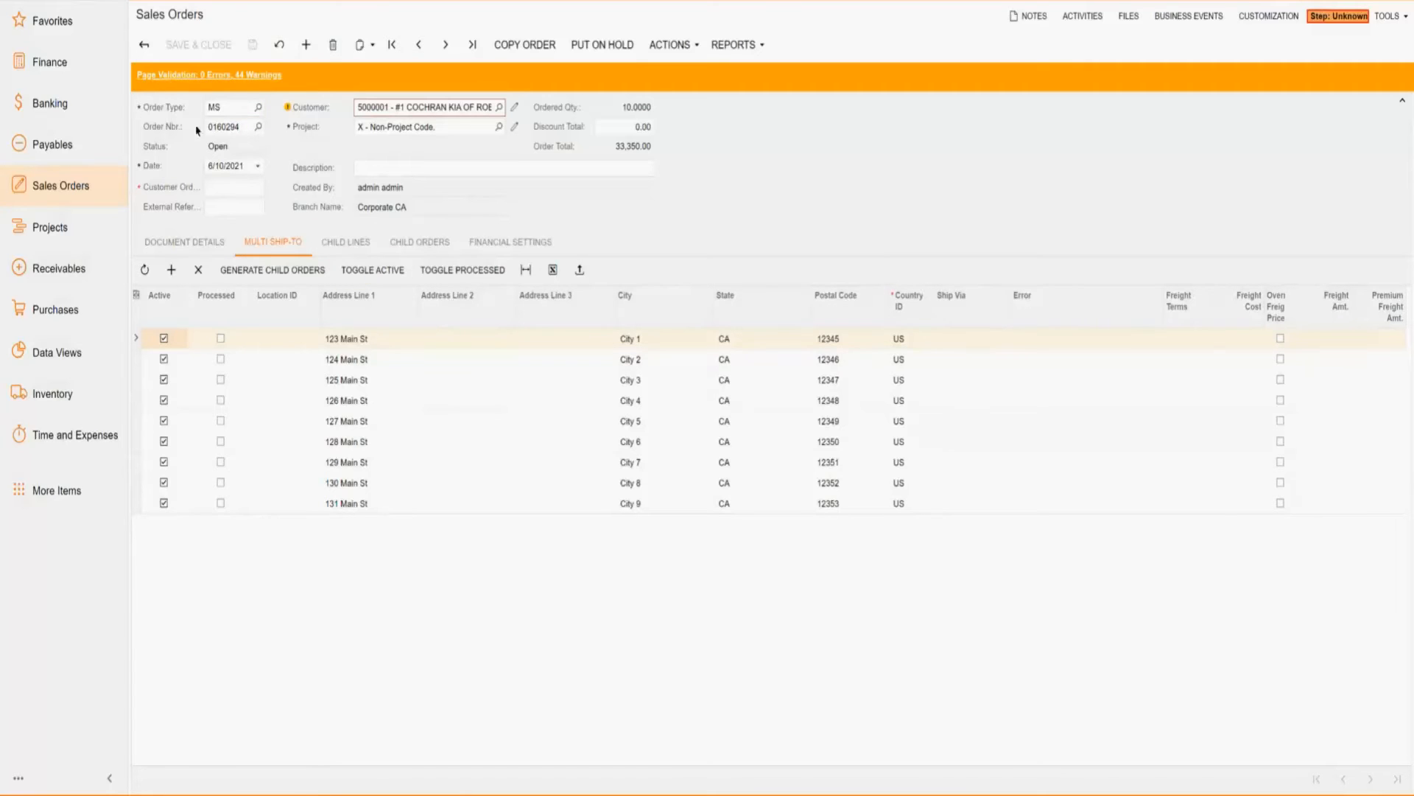
click(344, 243)
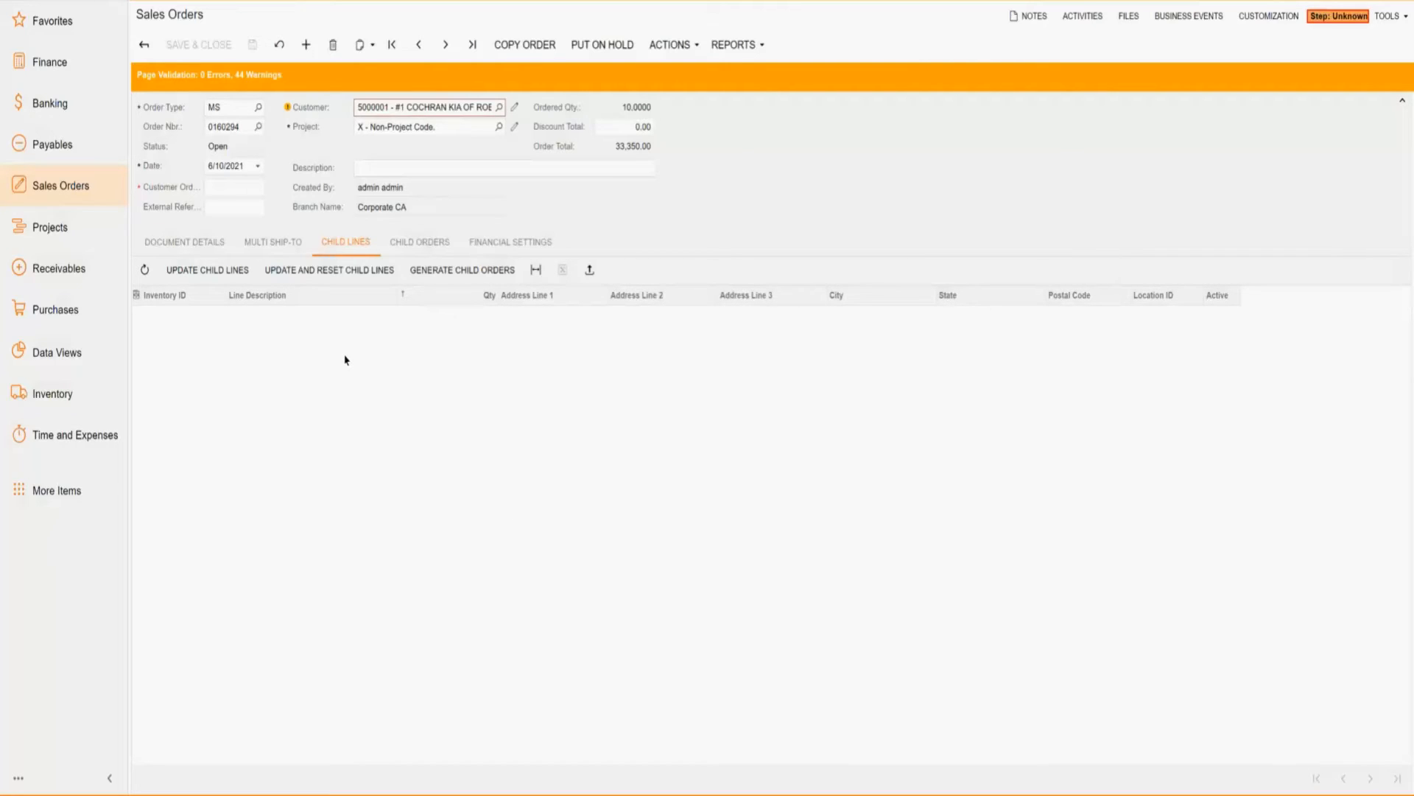
click(309, 270)
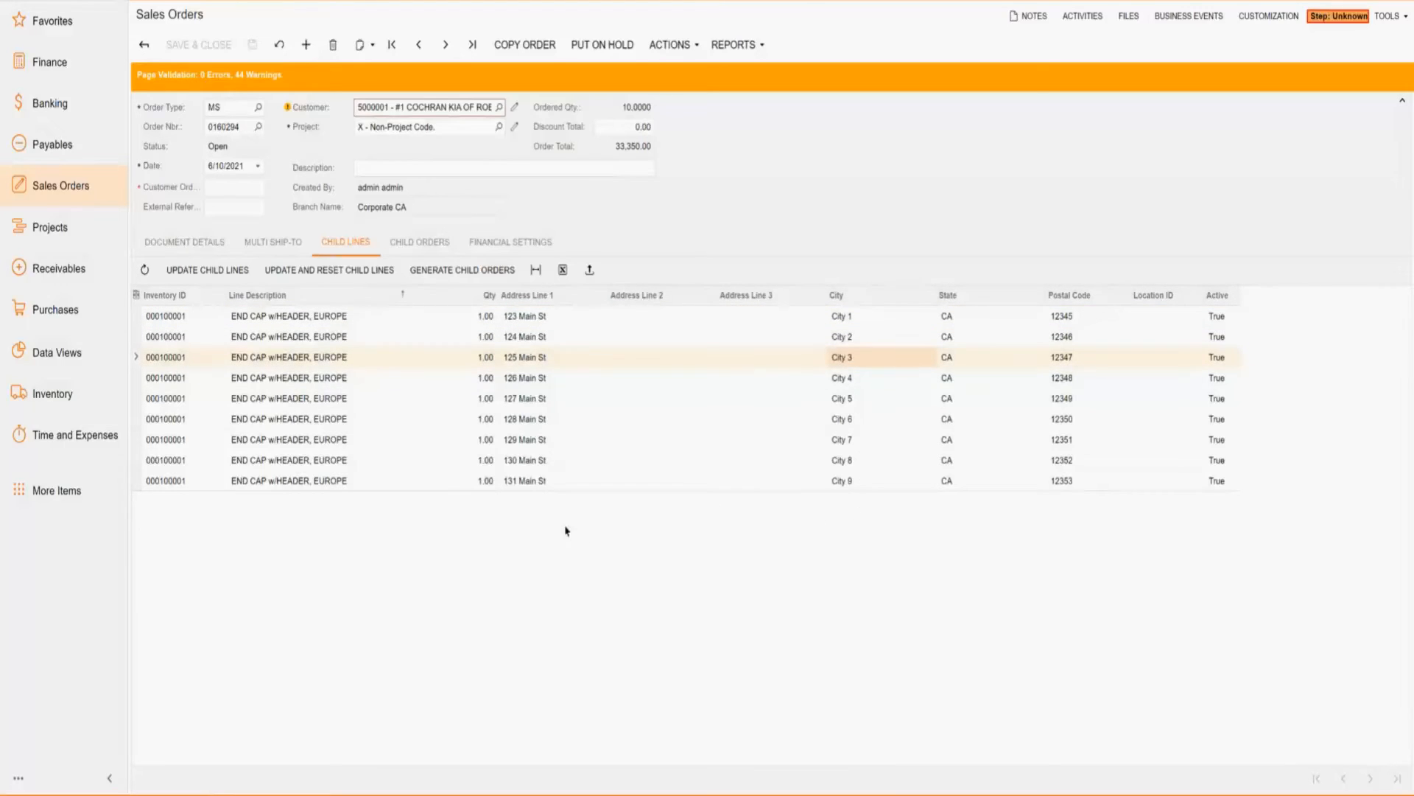
Set the quantity of the last child line, City 9, to 2 and save the order
click(495, 485)
text(2)
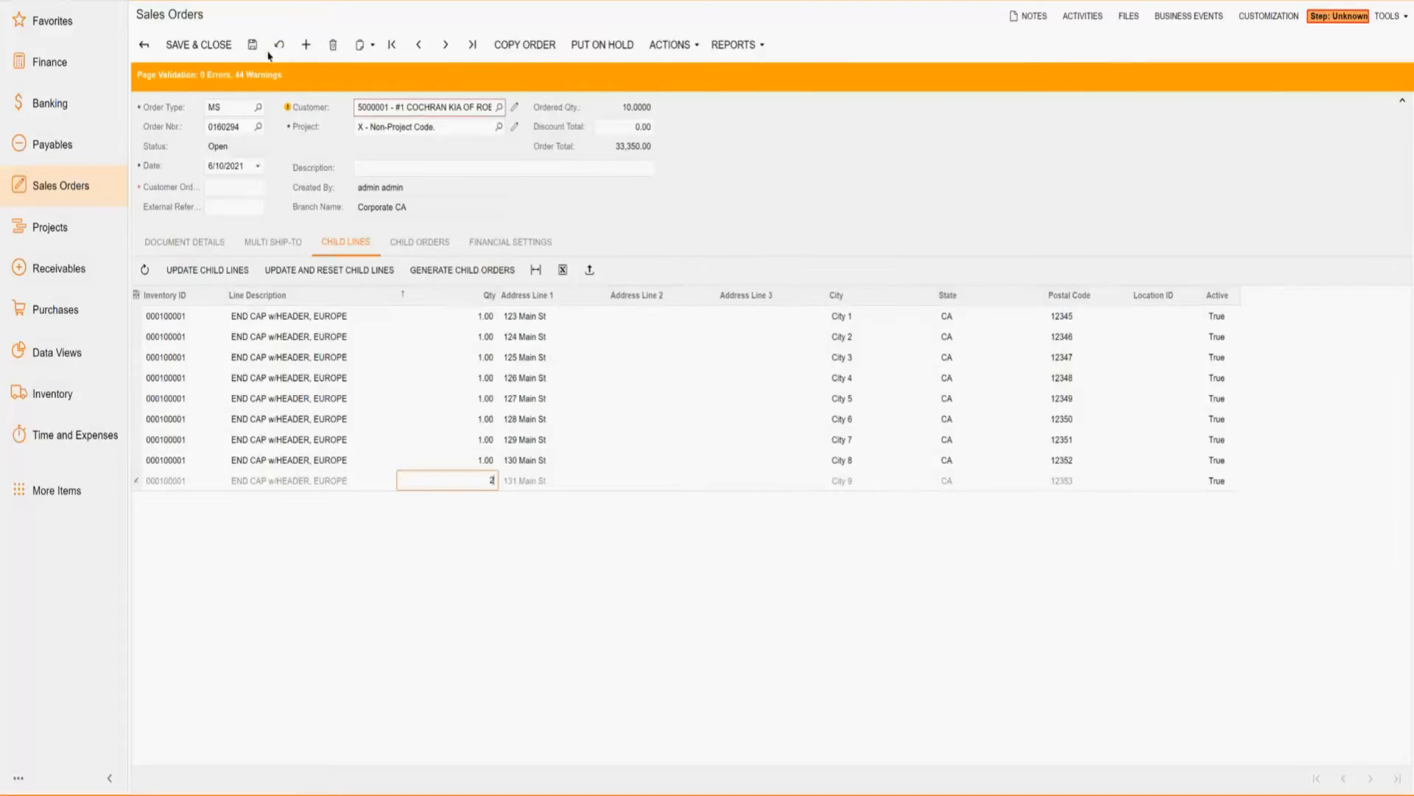
key(ctrl+s)
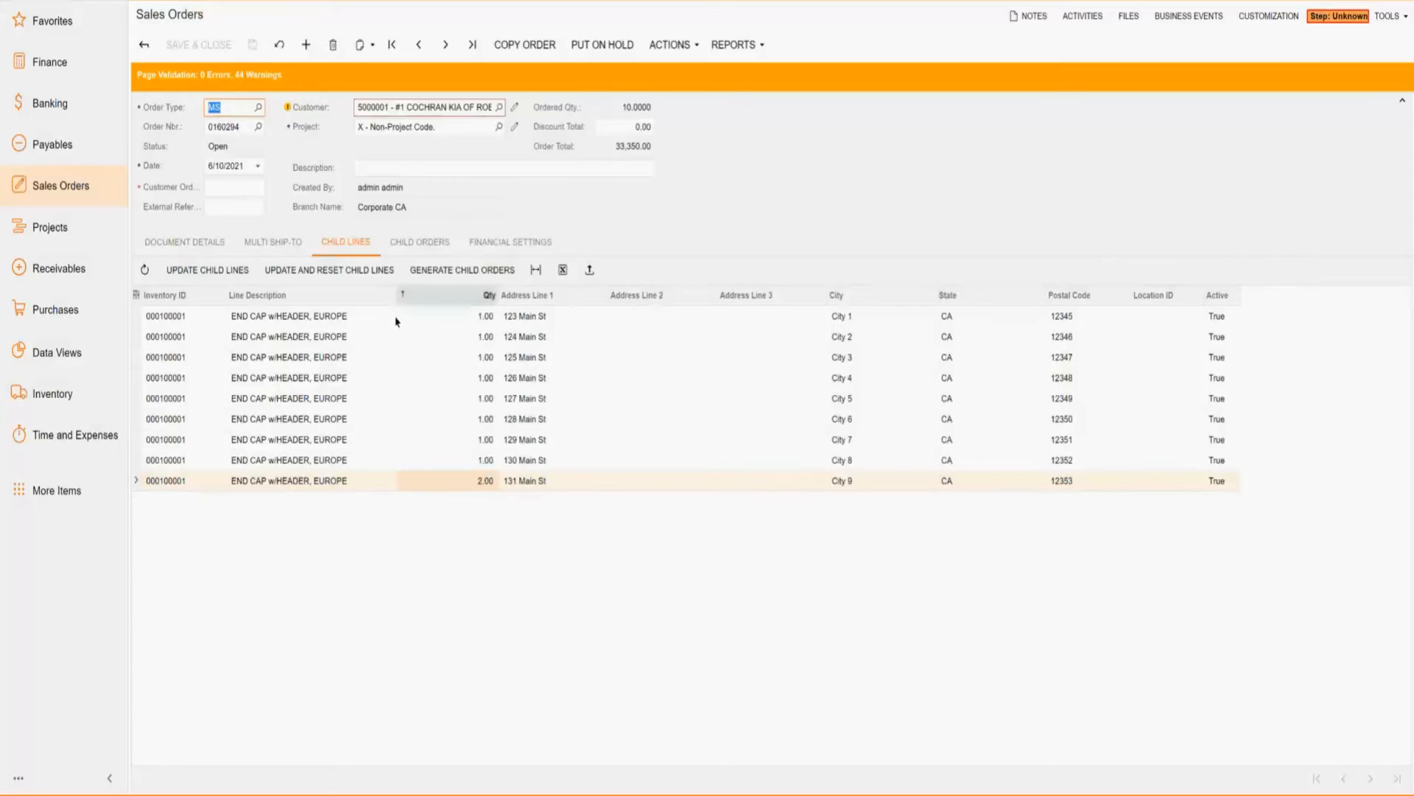
Generate the child orders from the order's child lines
click(426, 274)
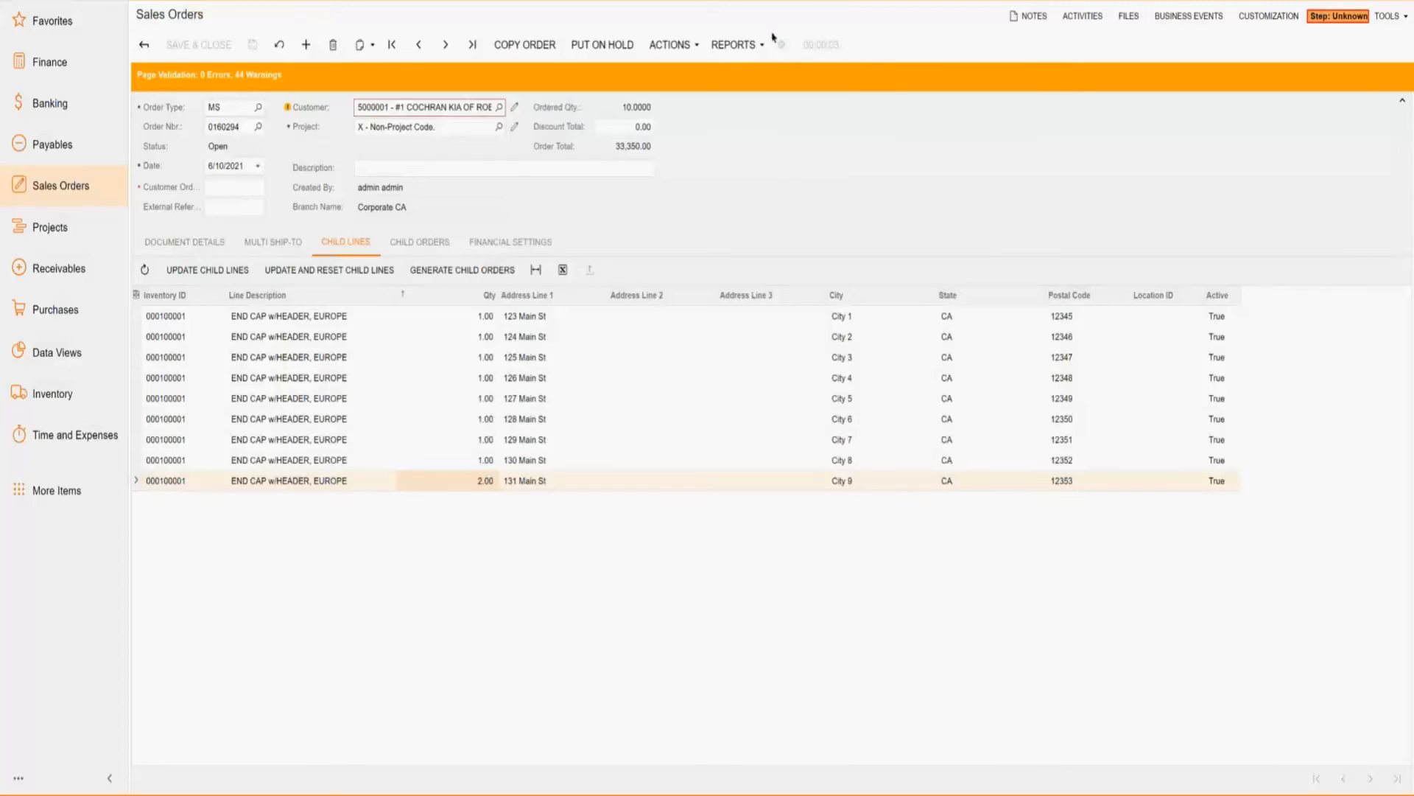
click(382, 270)
Review the generated child orders, and compare them with the previous MS order's child orders, shipments and invoices
click(412, 249)
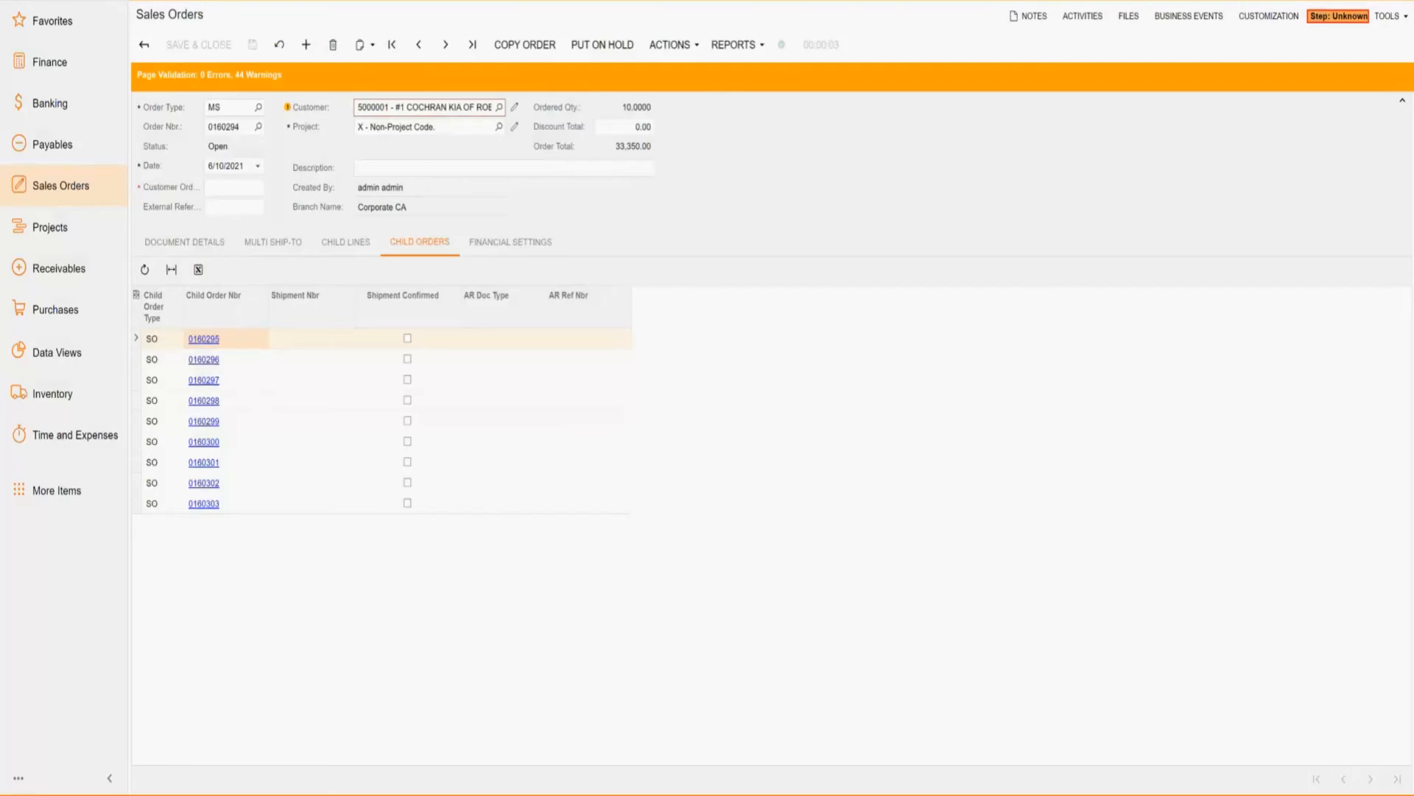
click(421, 49)
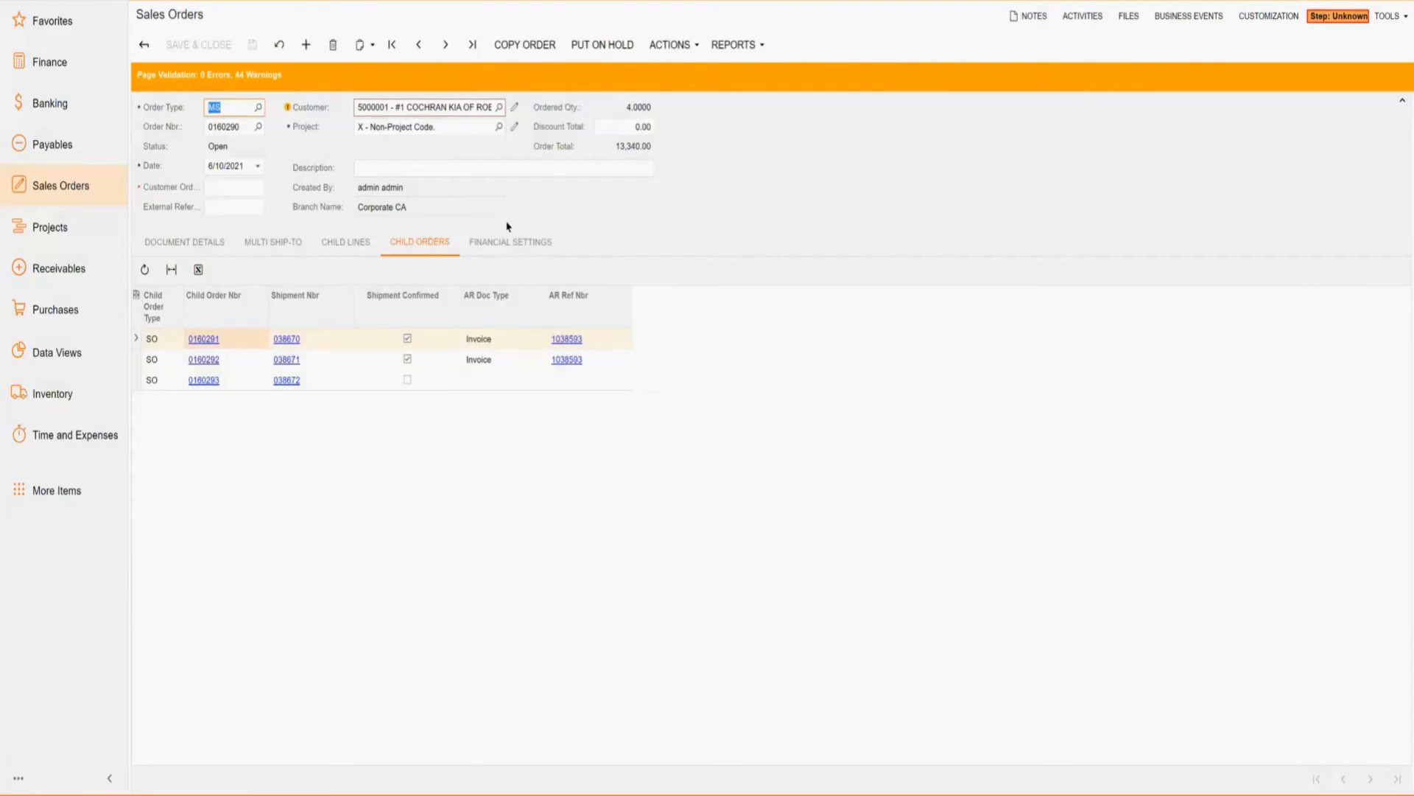